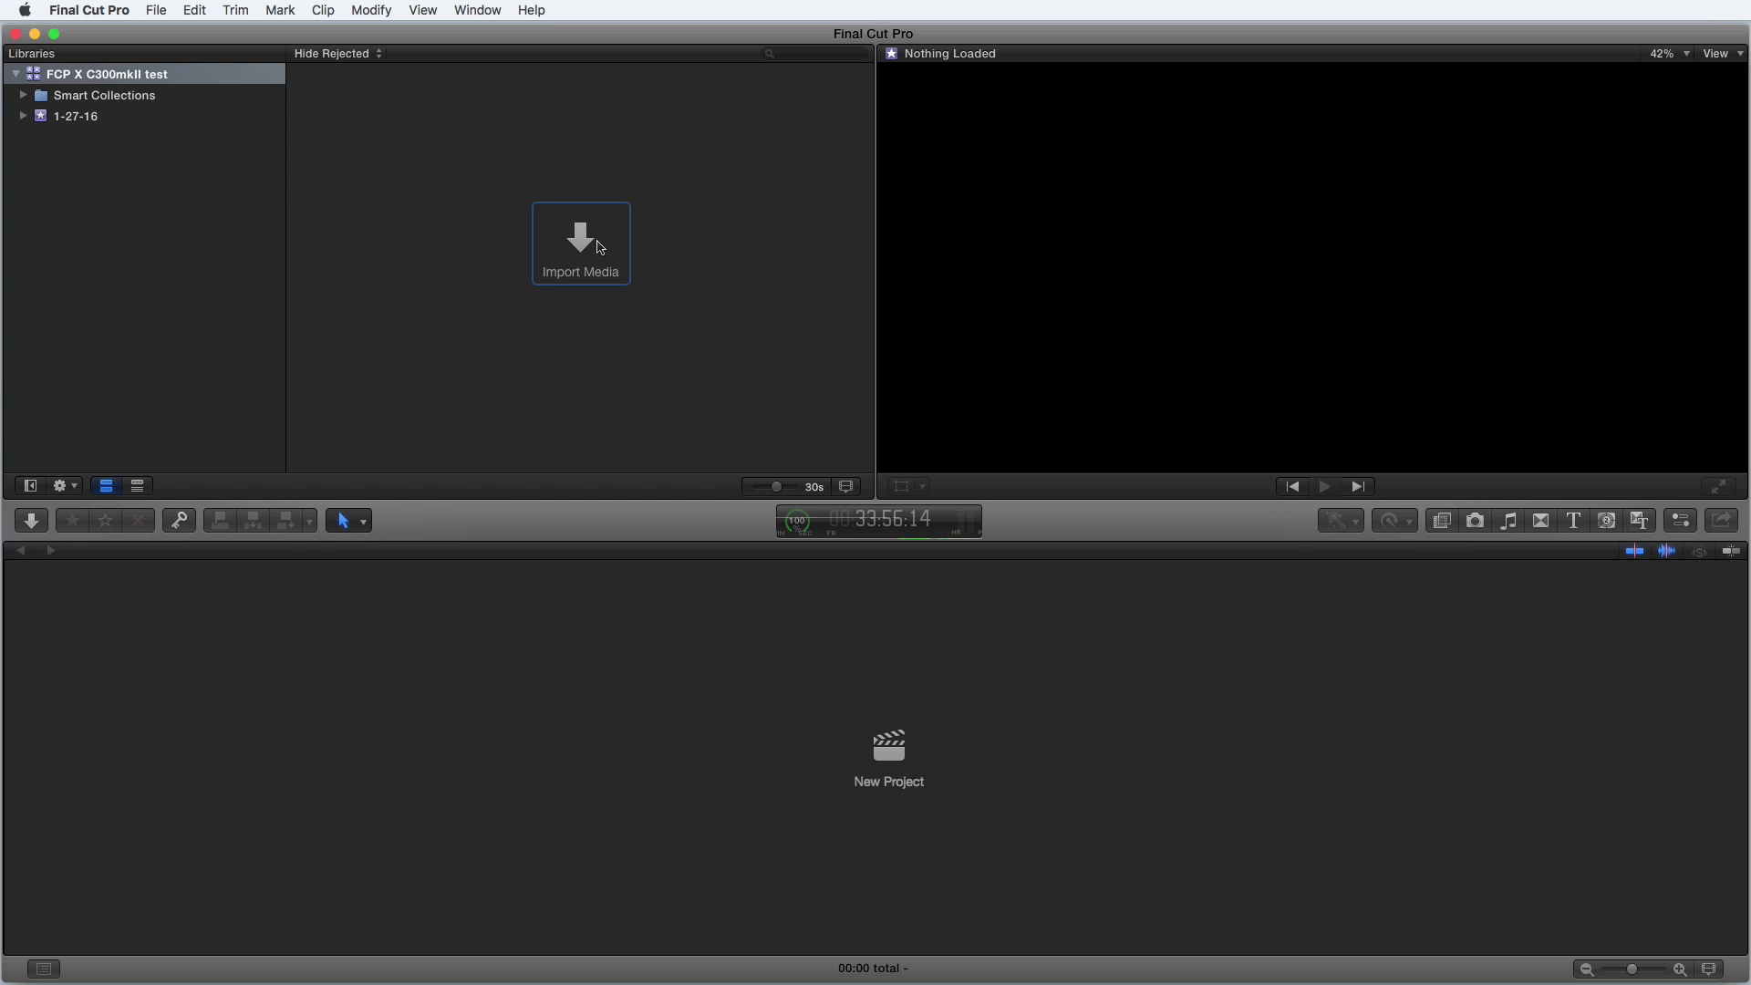
Check which version of Final Cut Pro X is installed
click(89, 10)
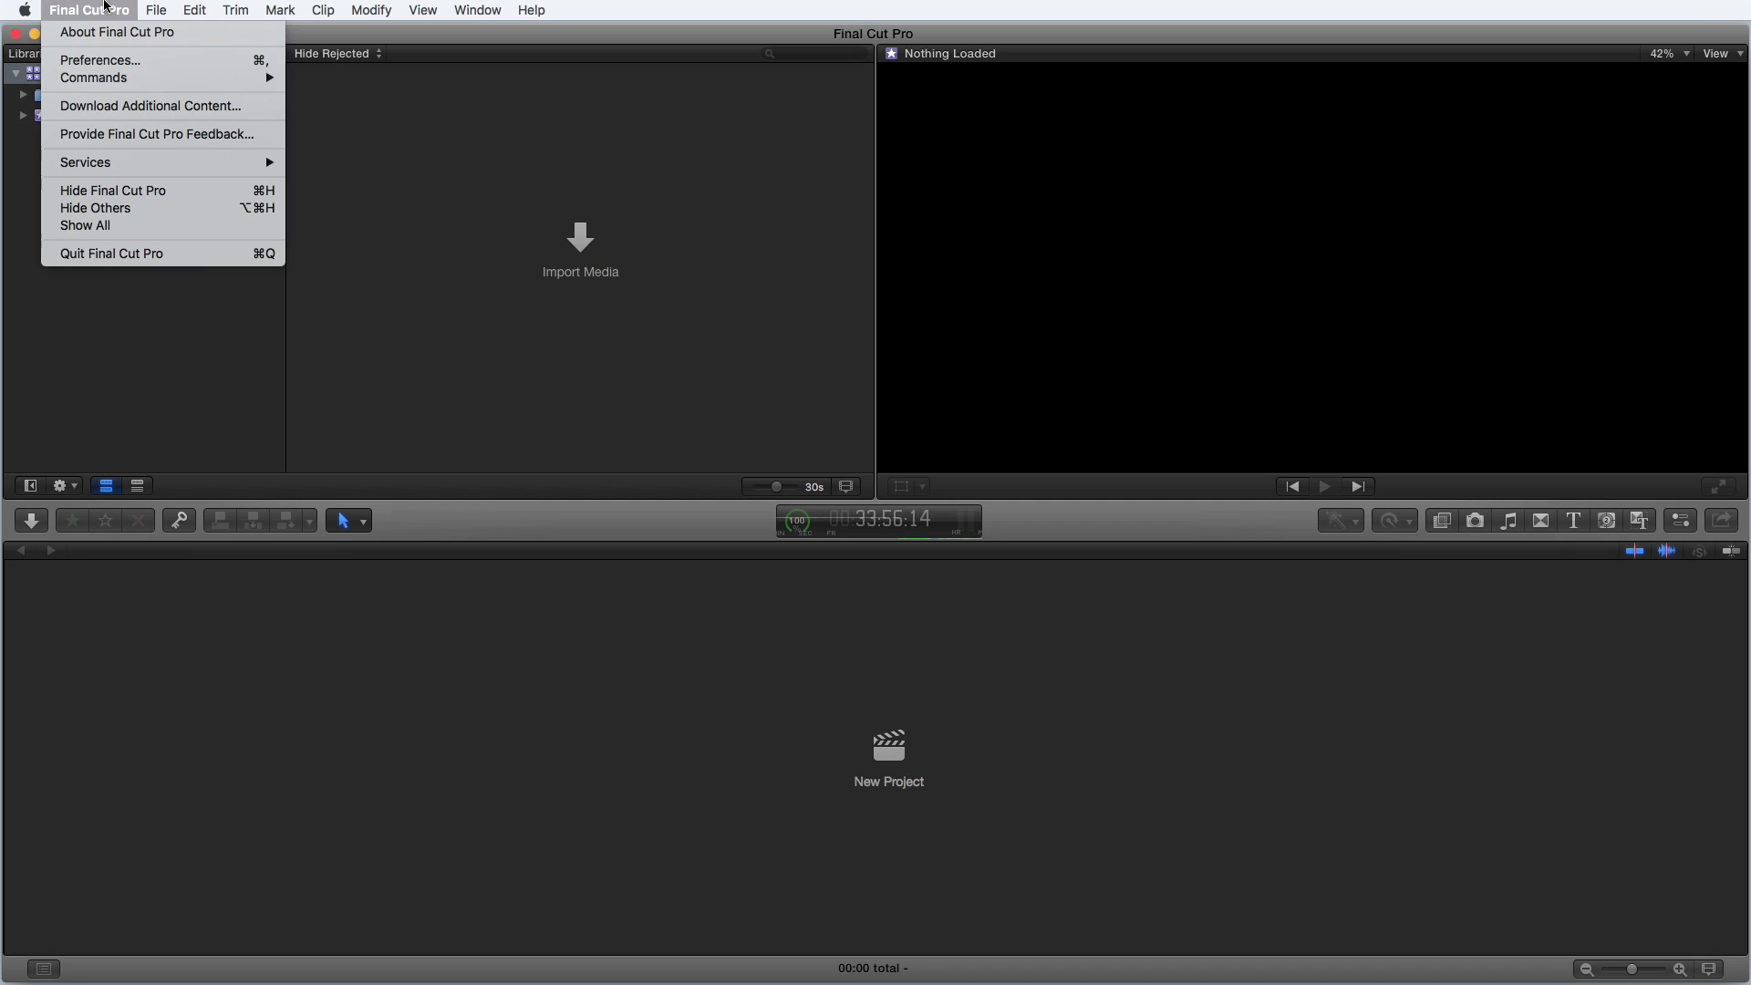
click(117, 32)
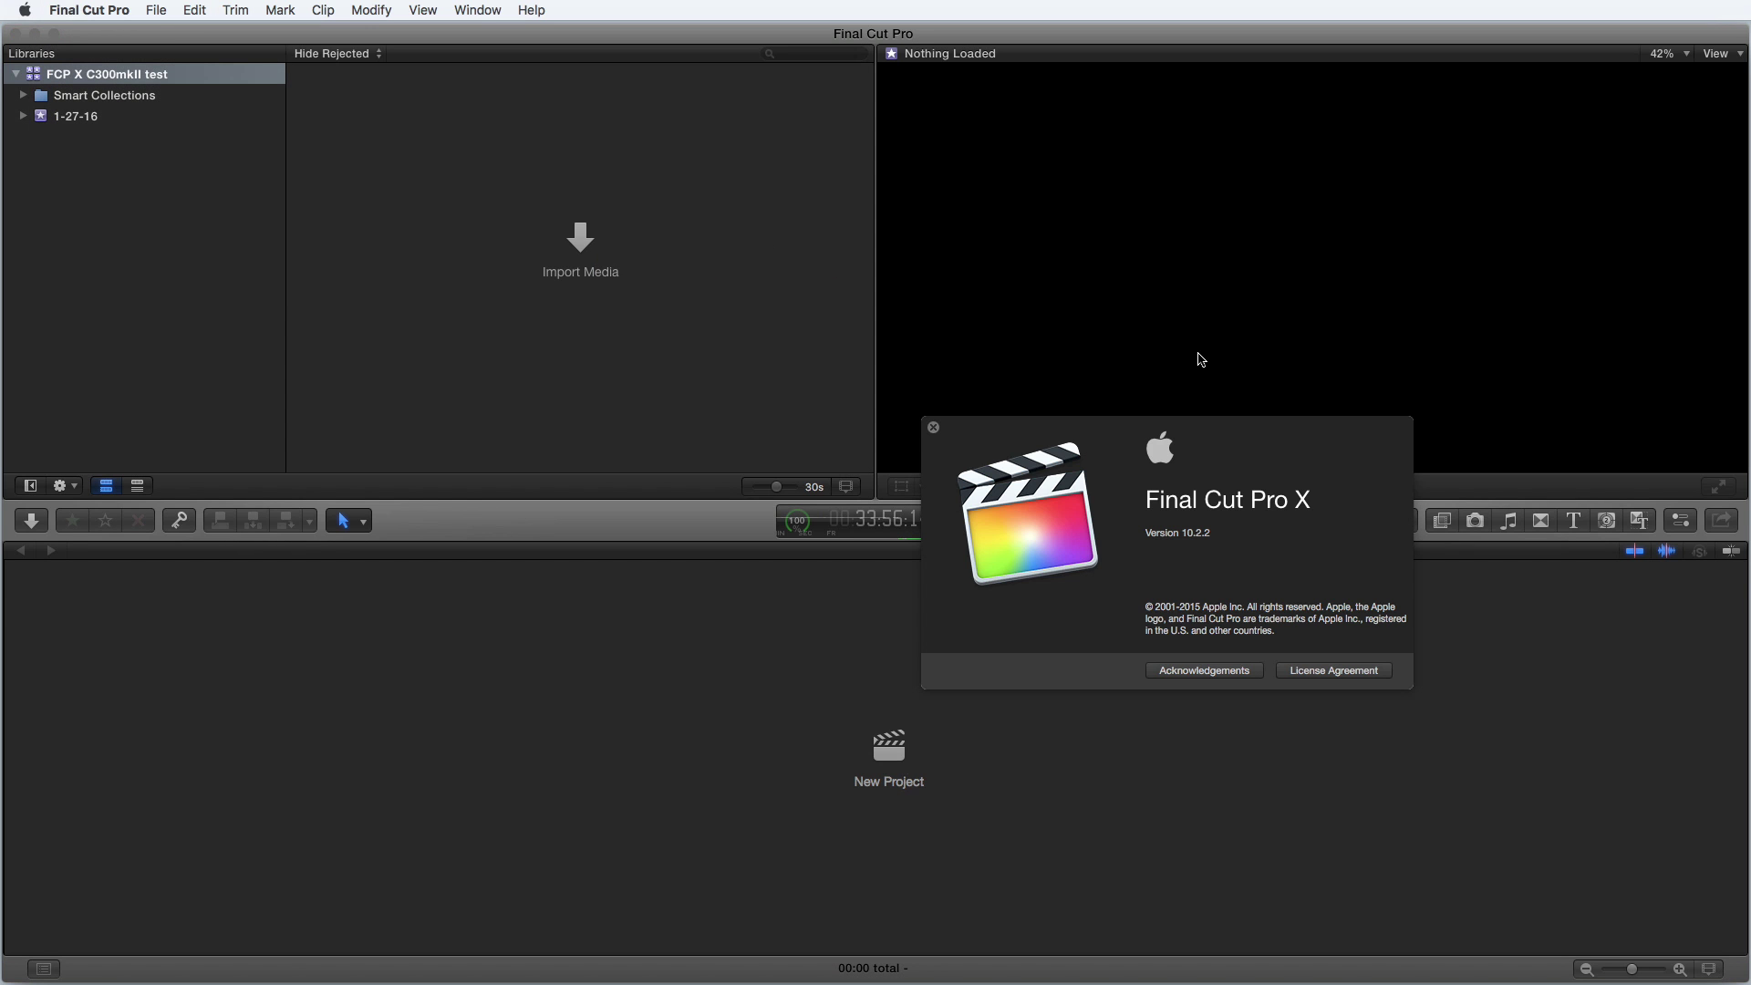
click(936, 433)
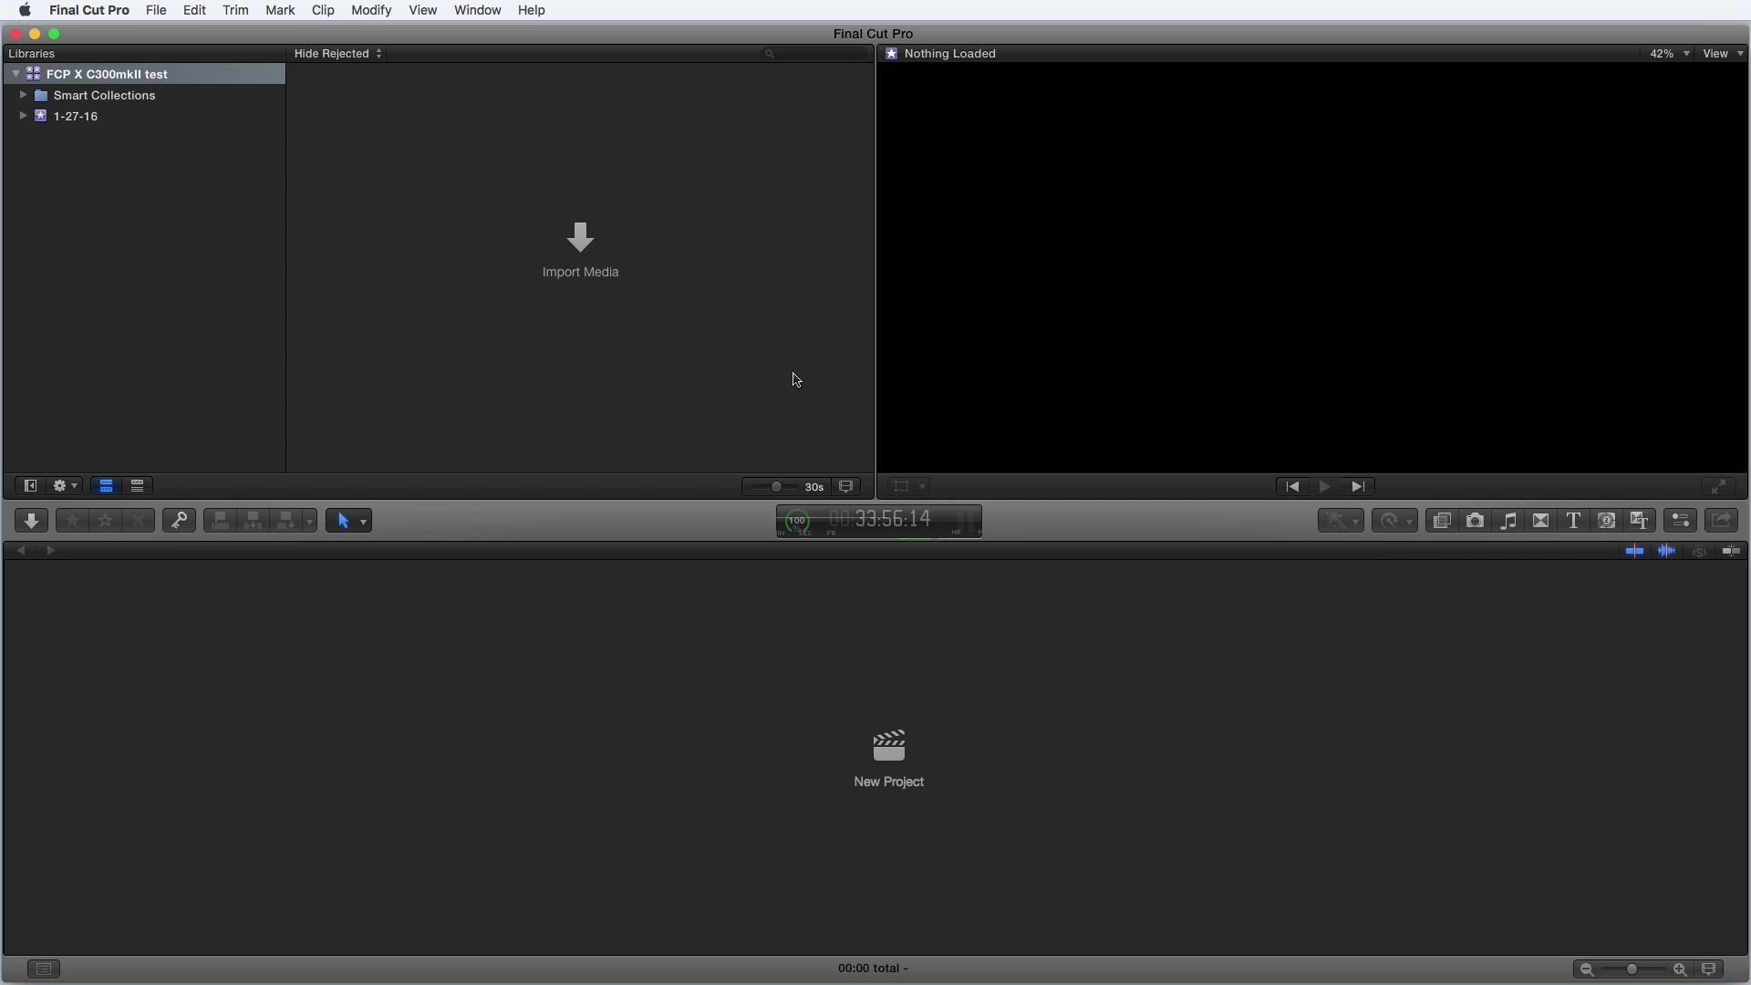
Open Media Import at 160127_FCPX Test_01_C302 > CONTENTS > CLIPS001 and preview A051C010_16012791_CANON.MXF
click(584, 240)
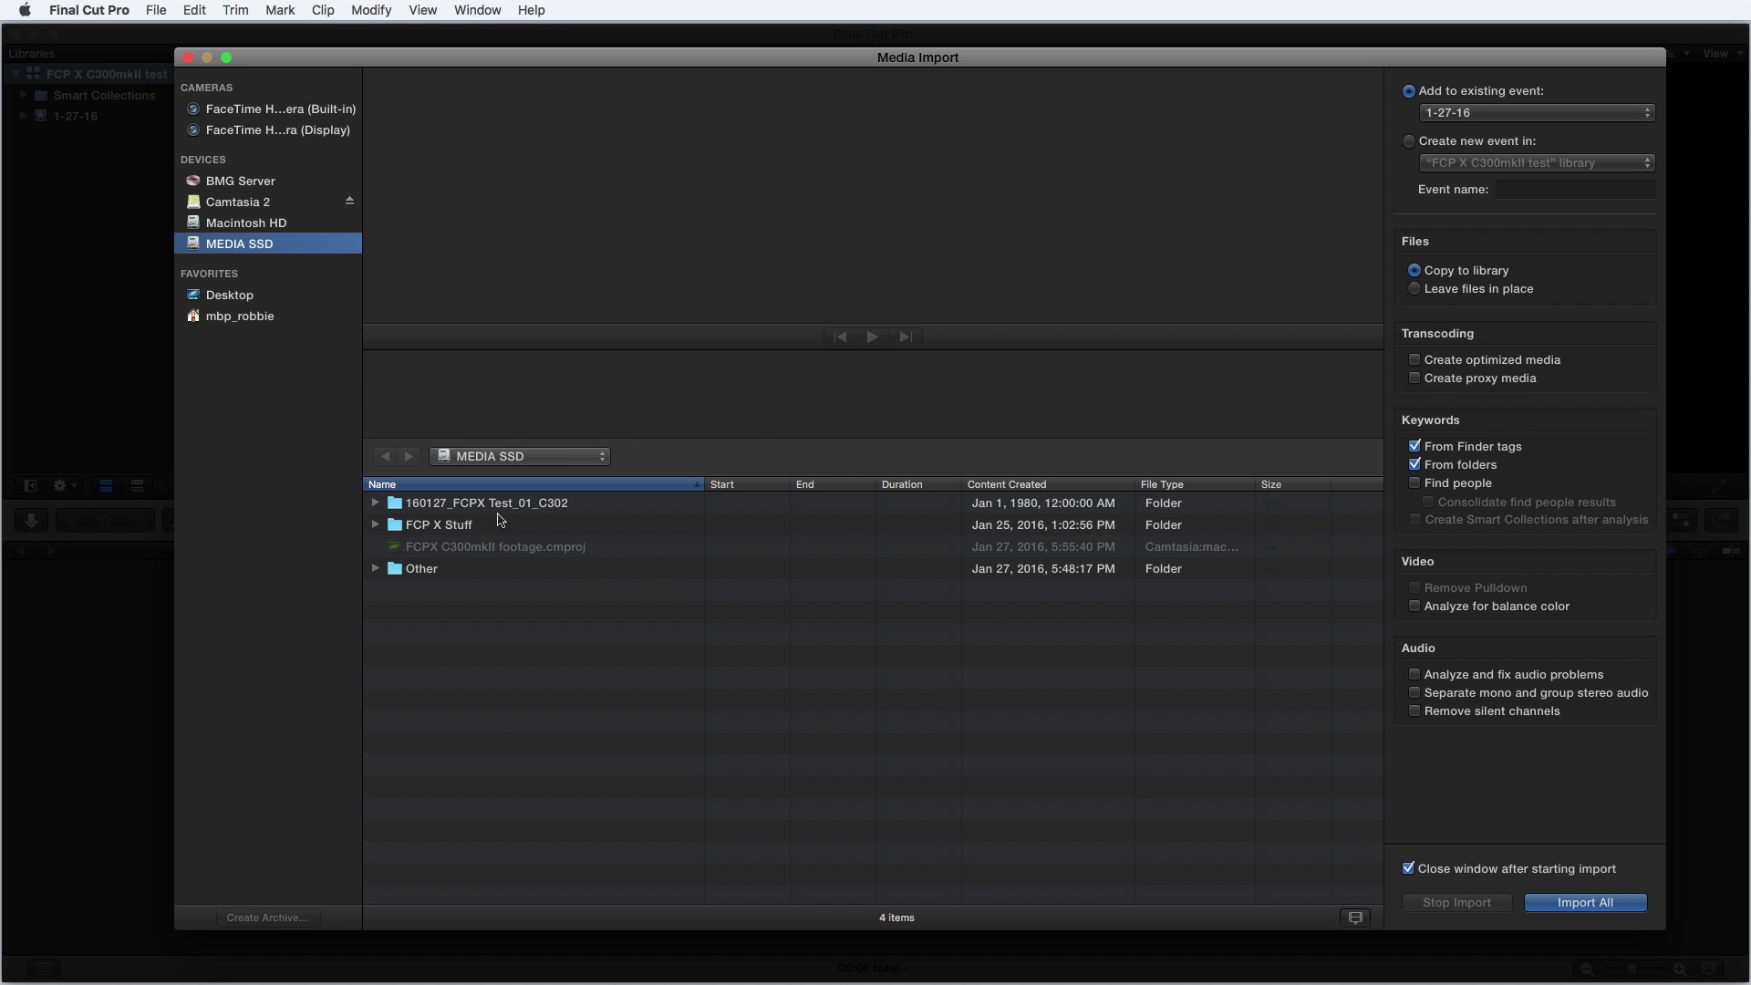
double_click(508, 504)
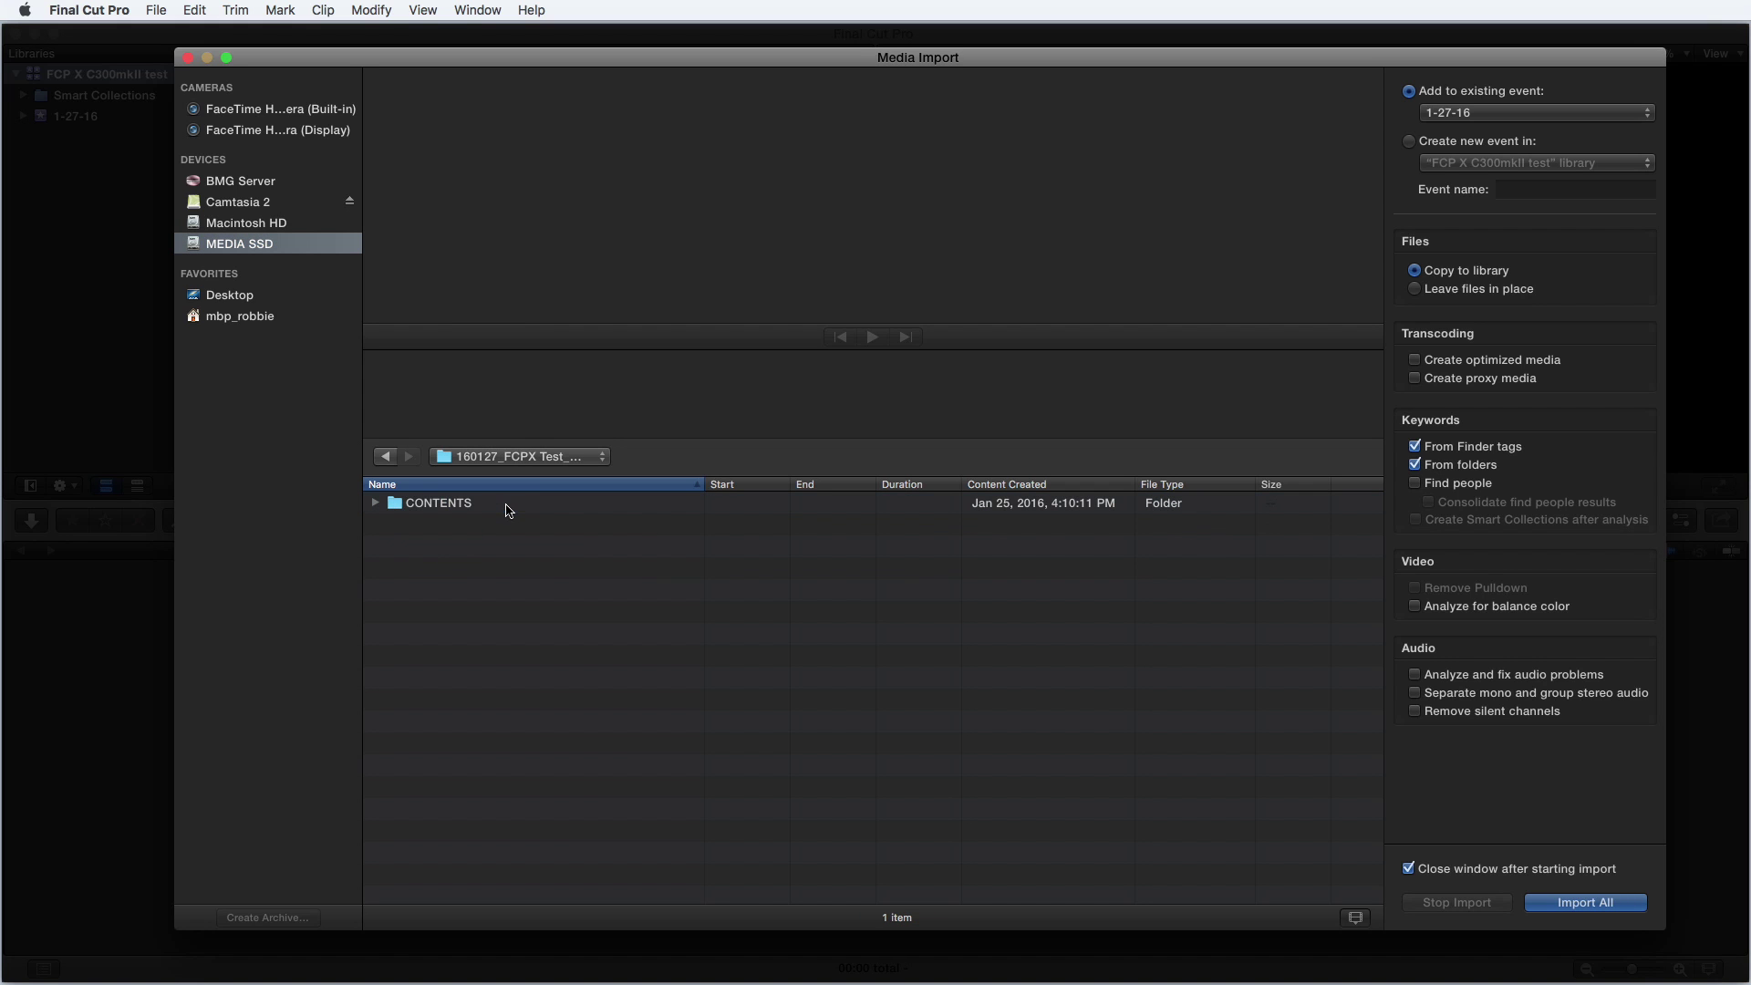
double_click(461, 507)
click(460, 507)
double_click(458, 507)
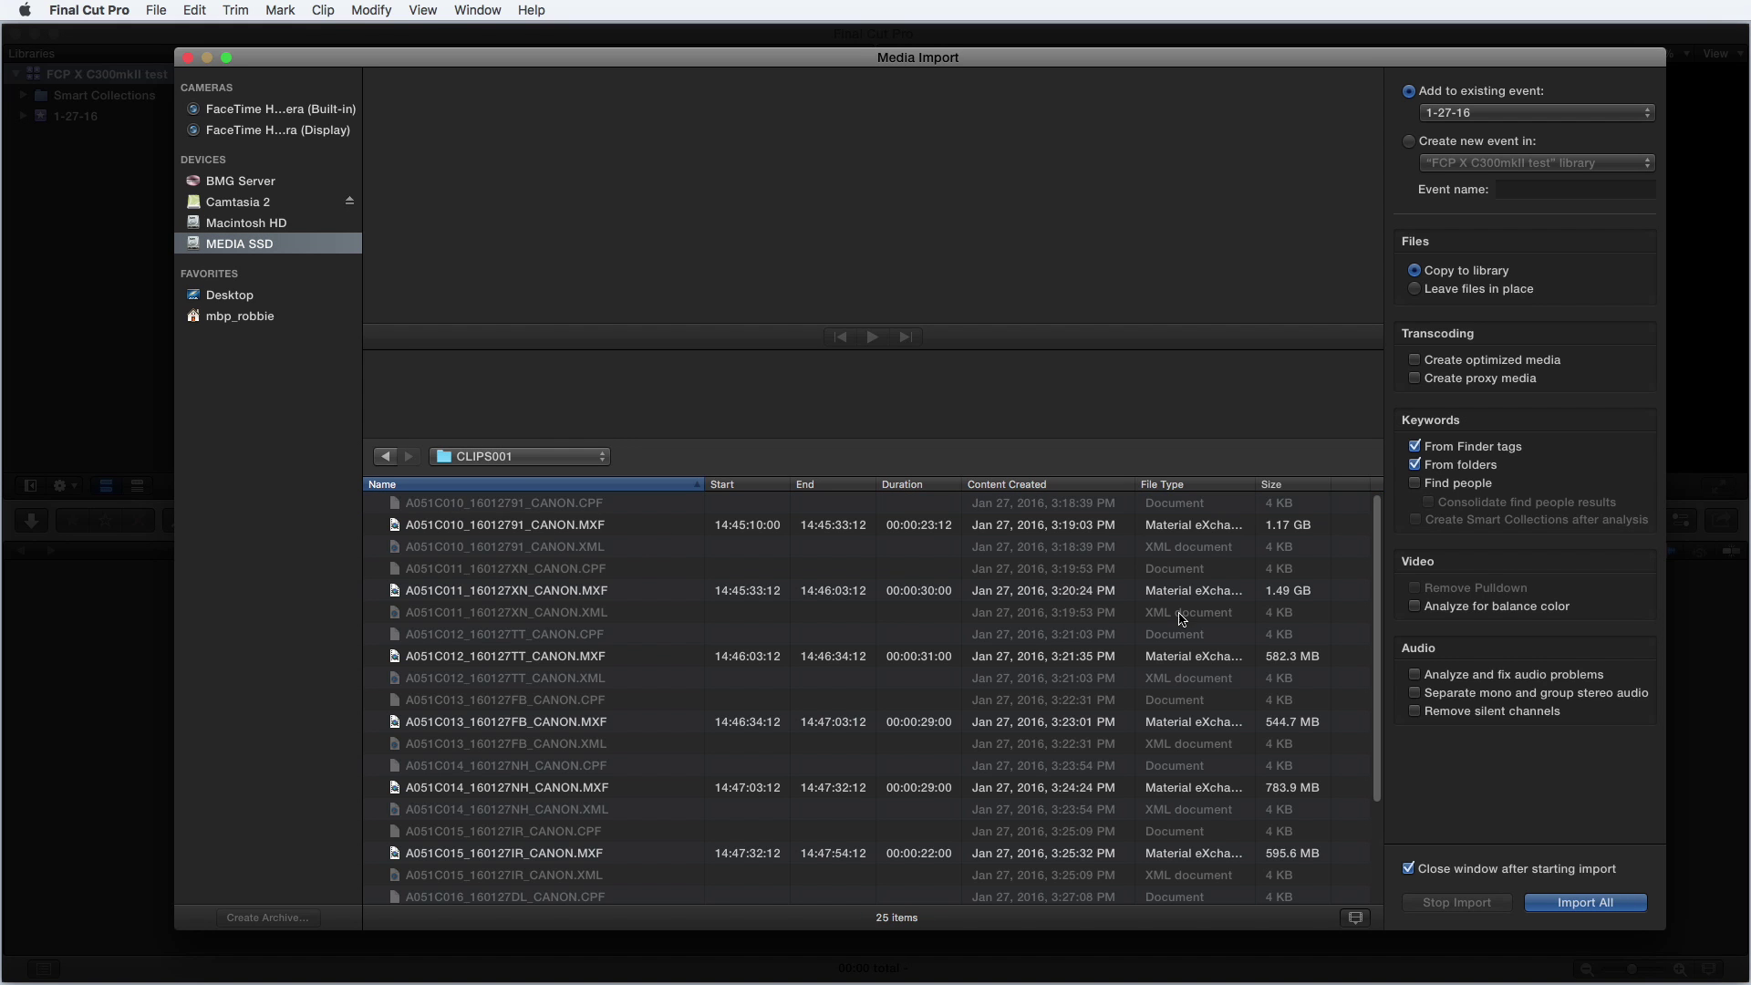
click(613, 528)
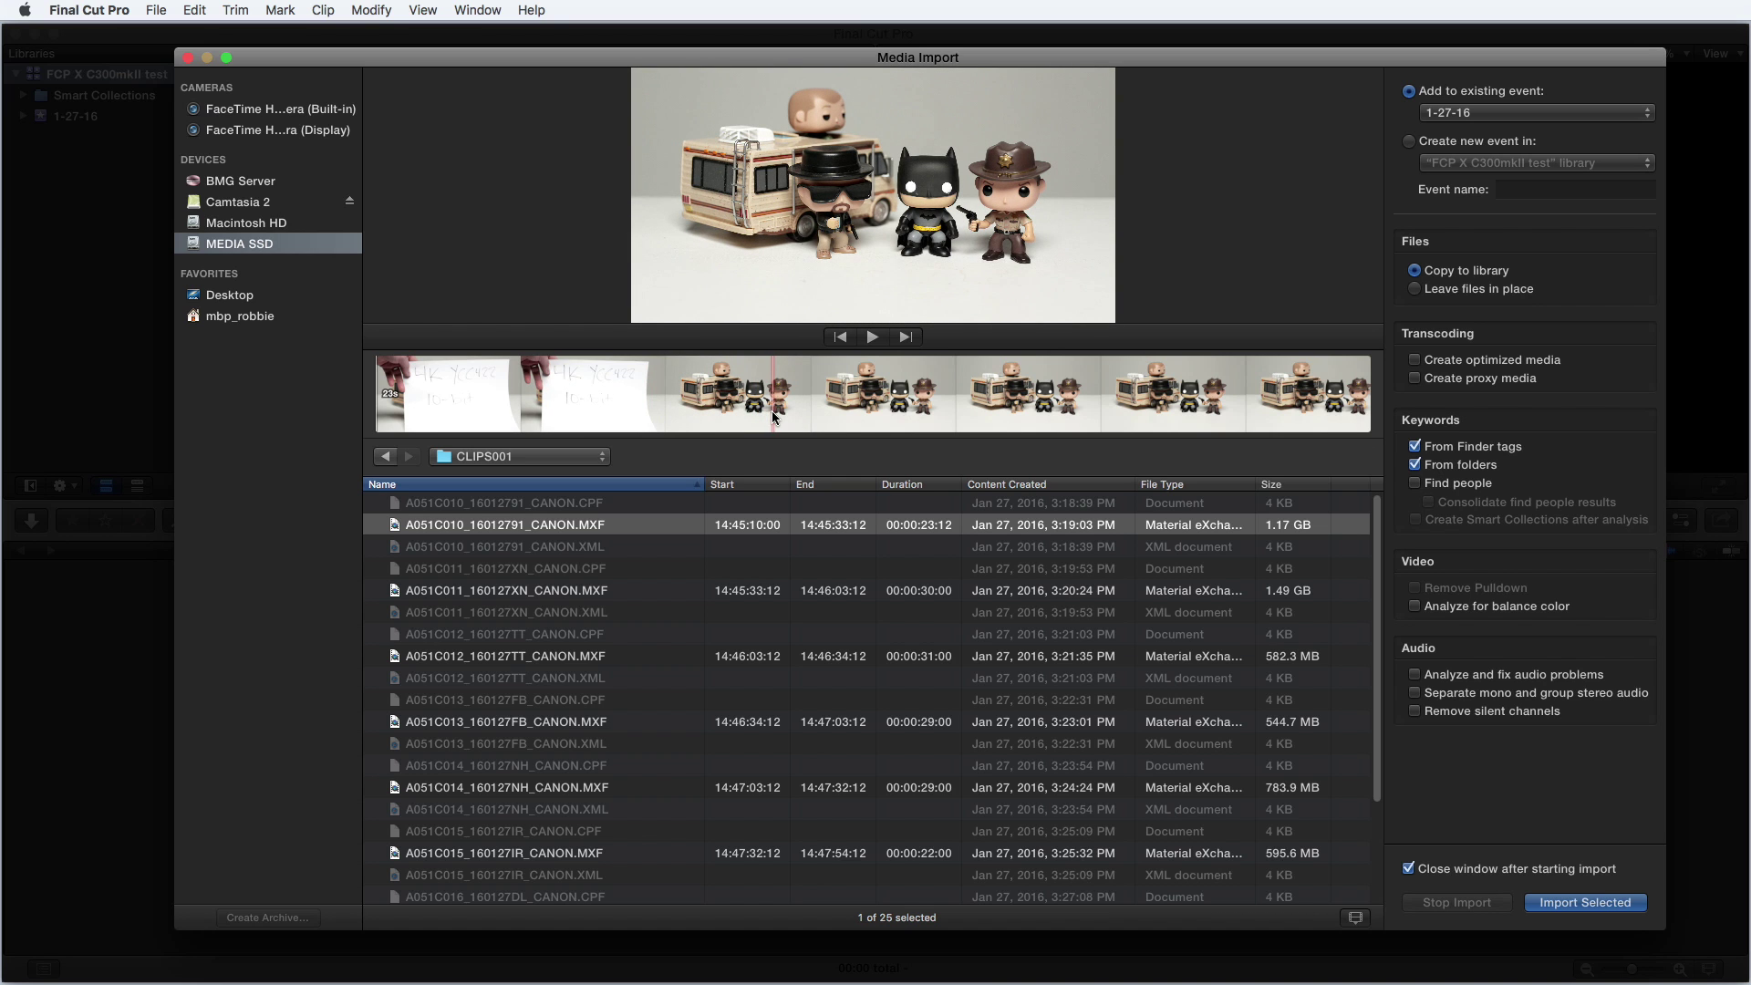
Preview clip A051C011_160127XN_CANON.MXF and skim its filmstrip
click(614, 592)
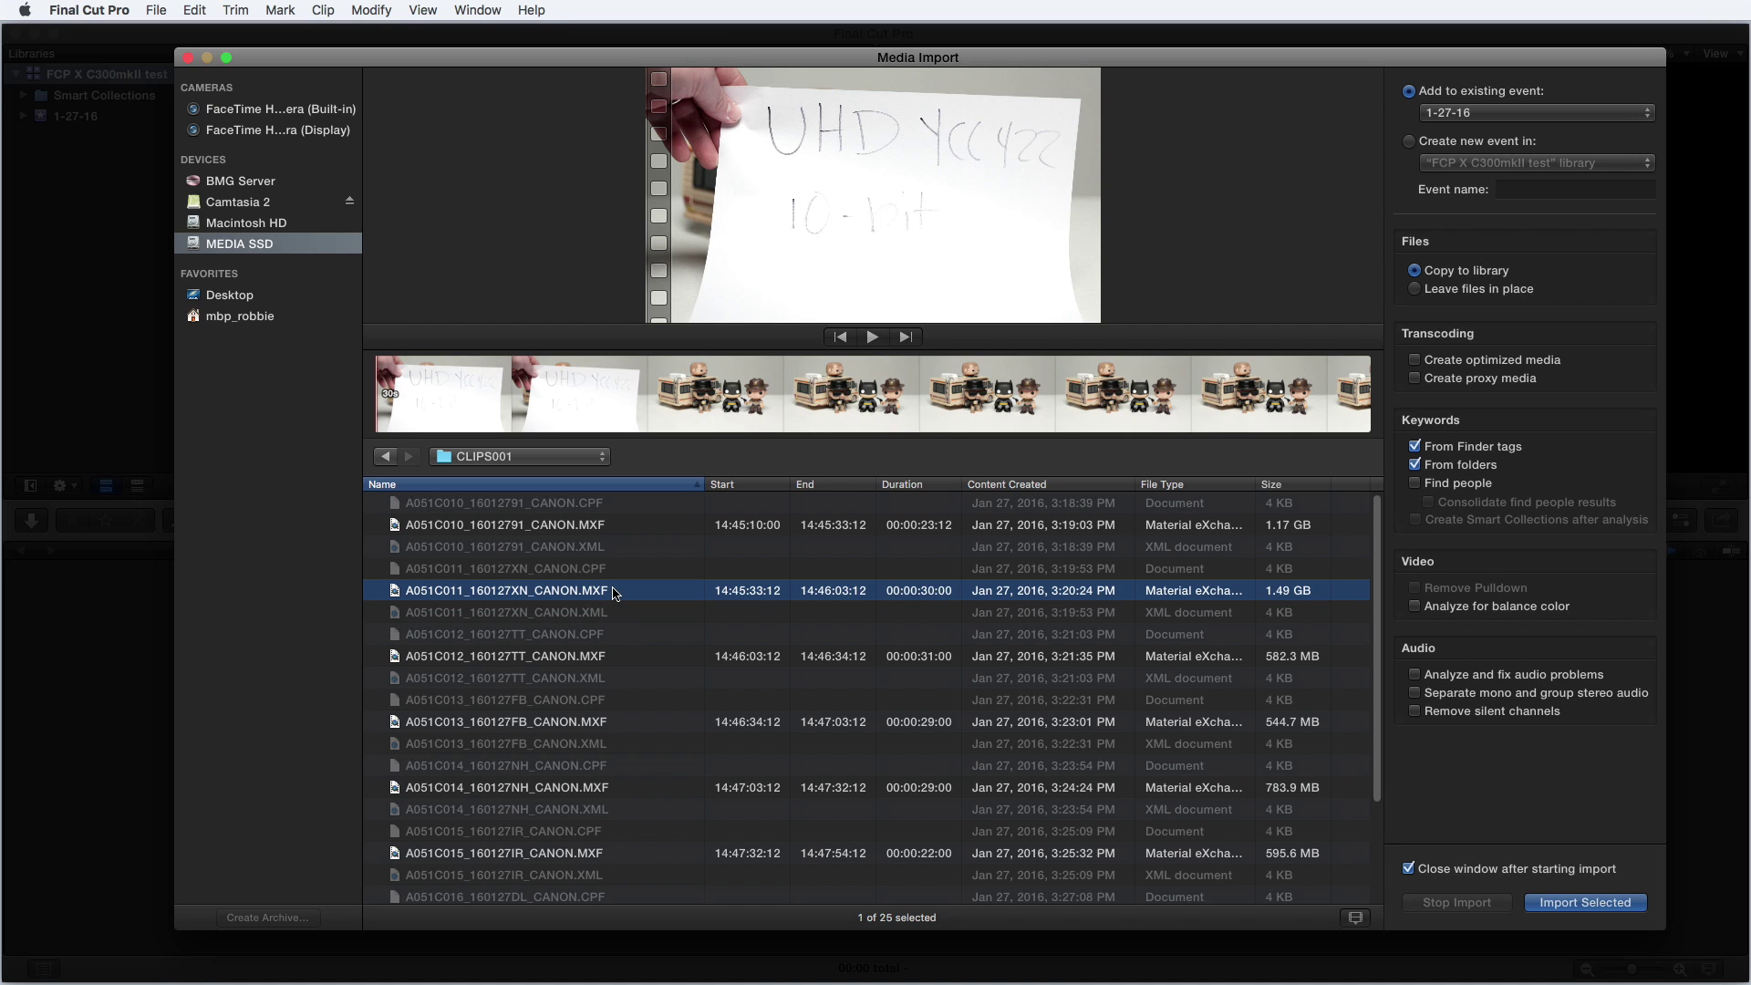
click(703, 405)
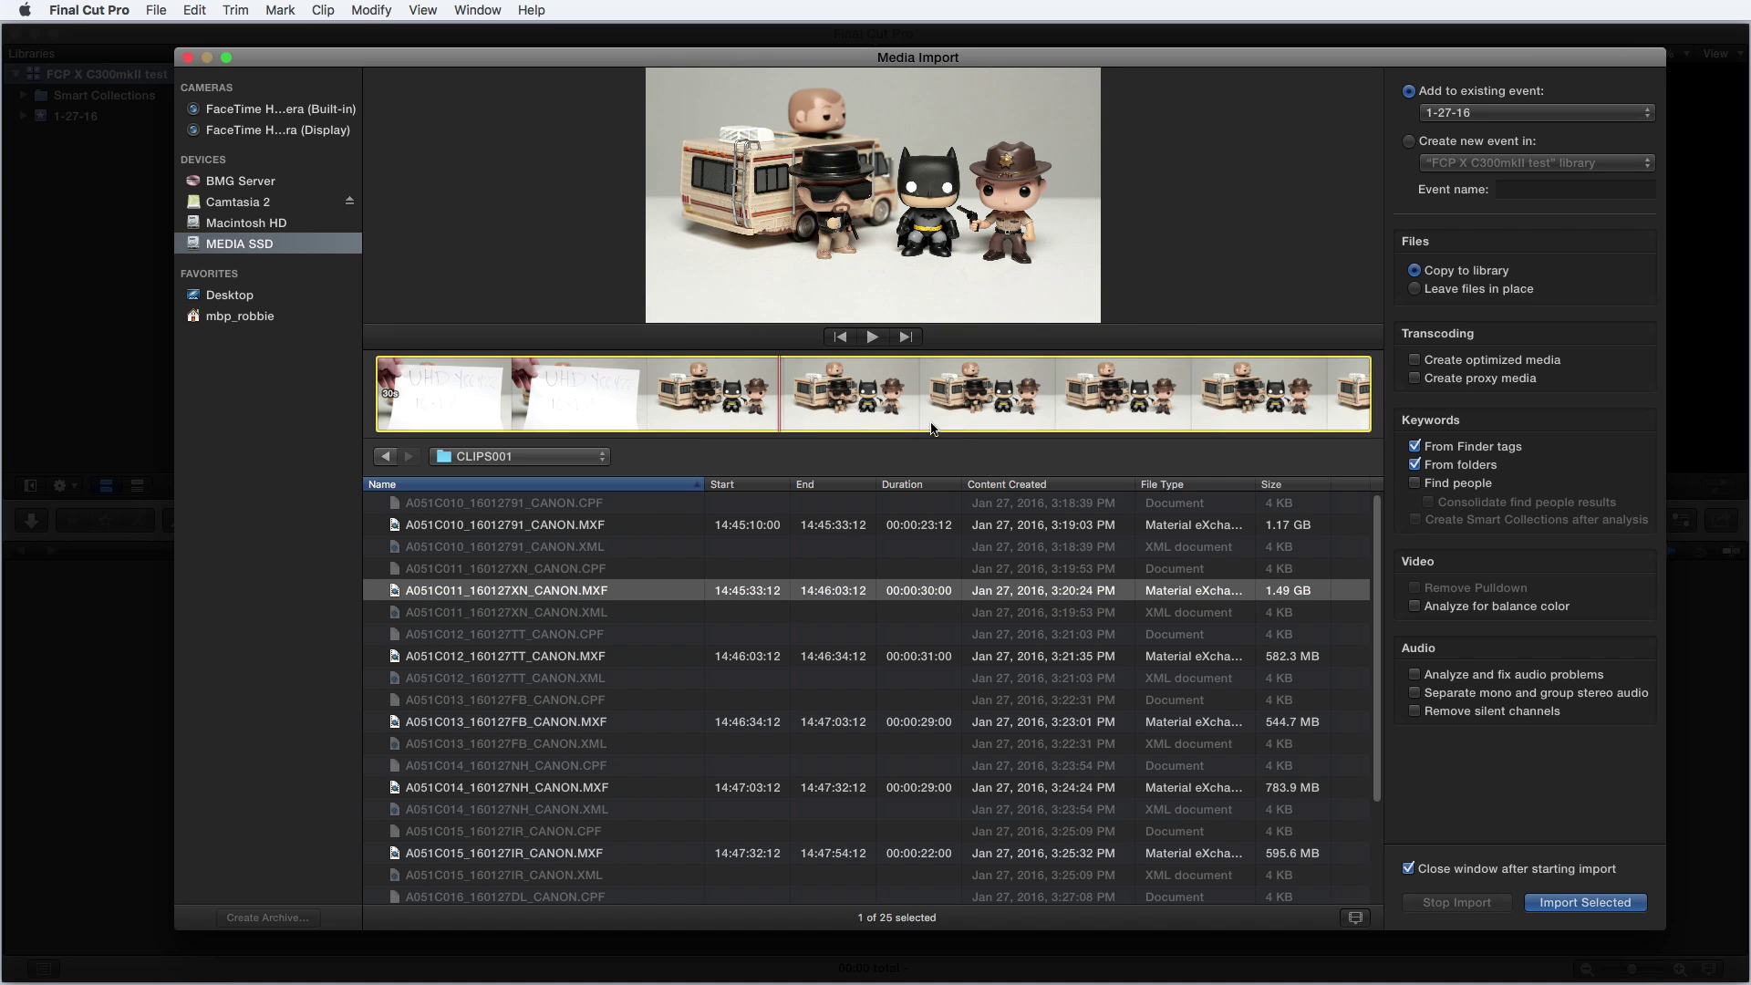
click(960, 427)
Preview and skim clips A051C012_160127TT_CANON.MXF and A051C013_160127FB_CANON.MXF
click(617, 661)
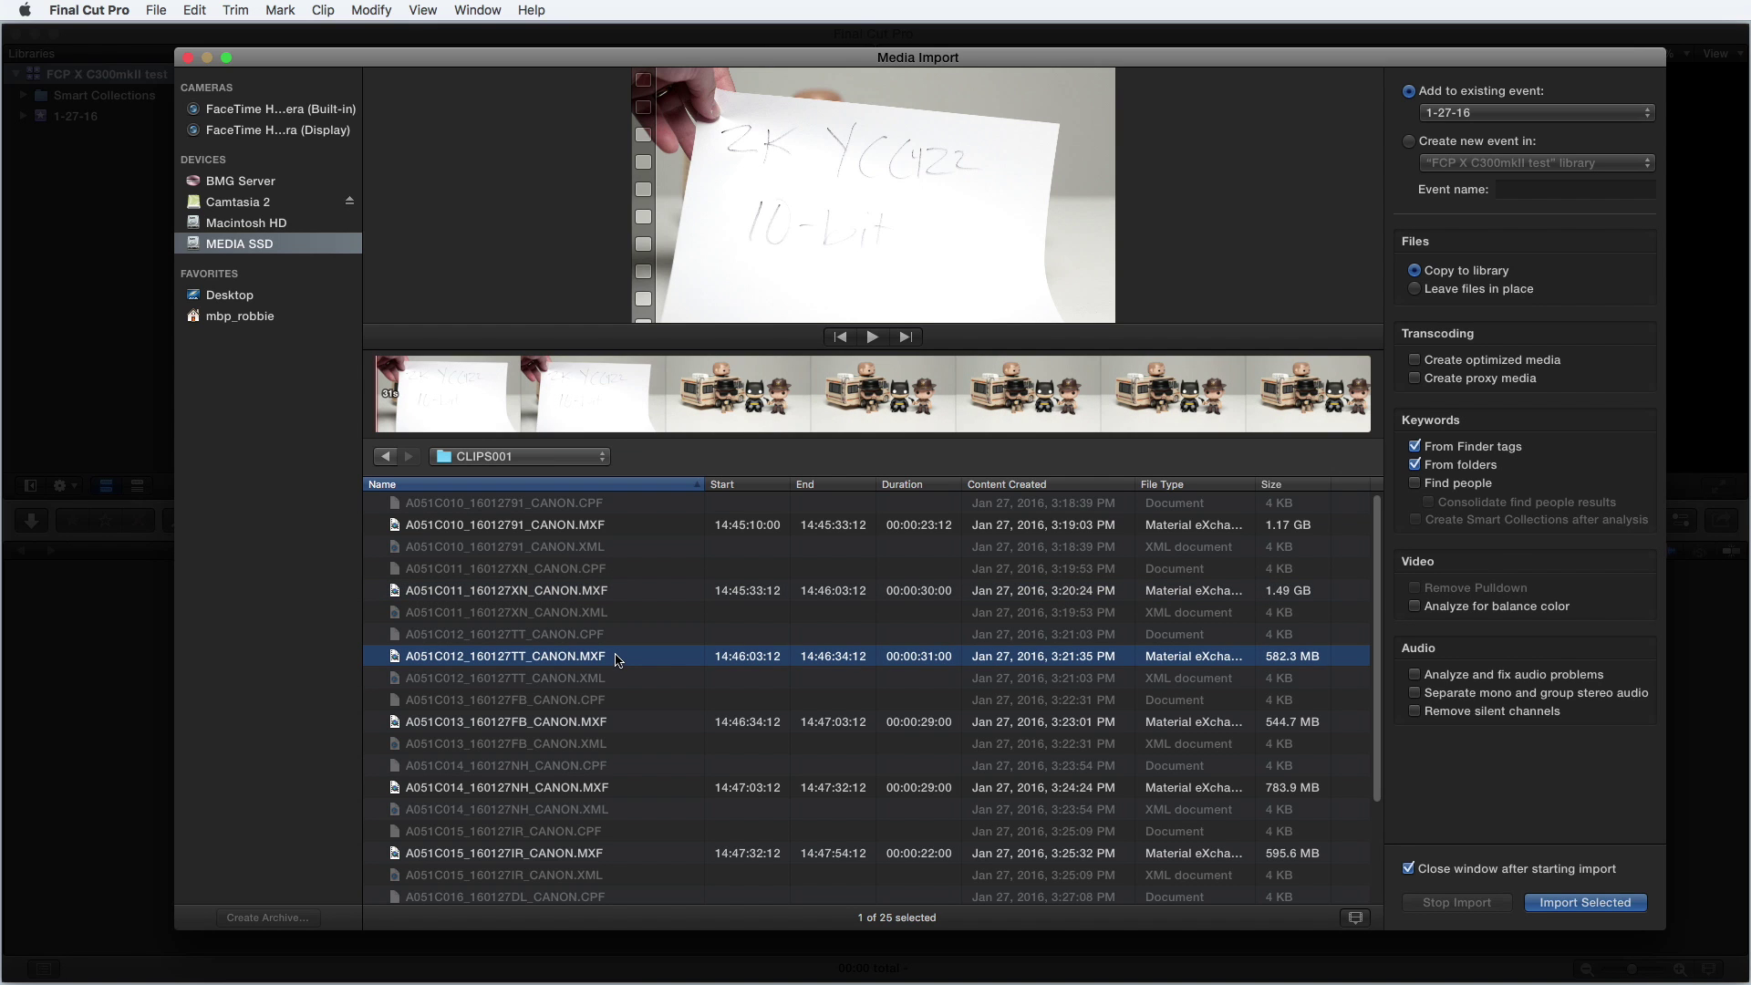
click(596, 400)
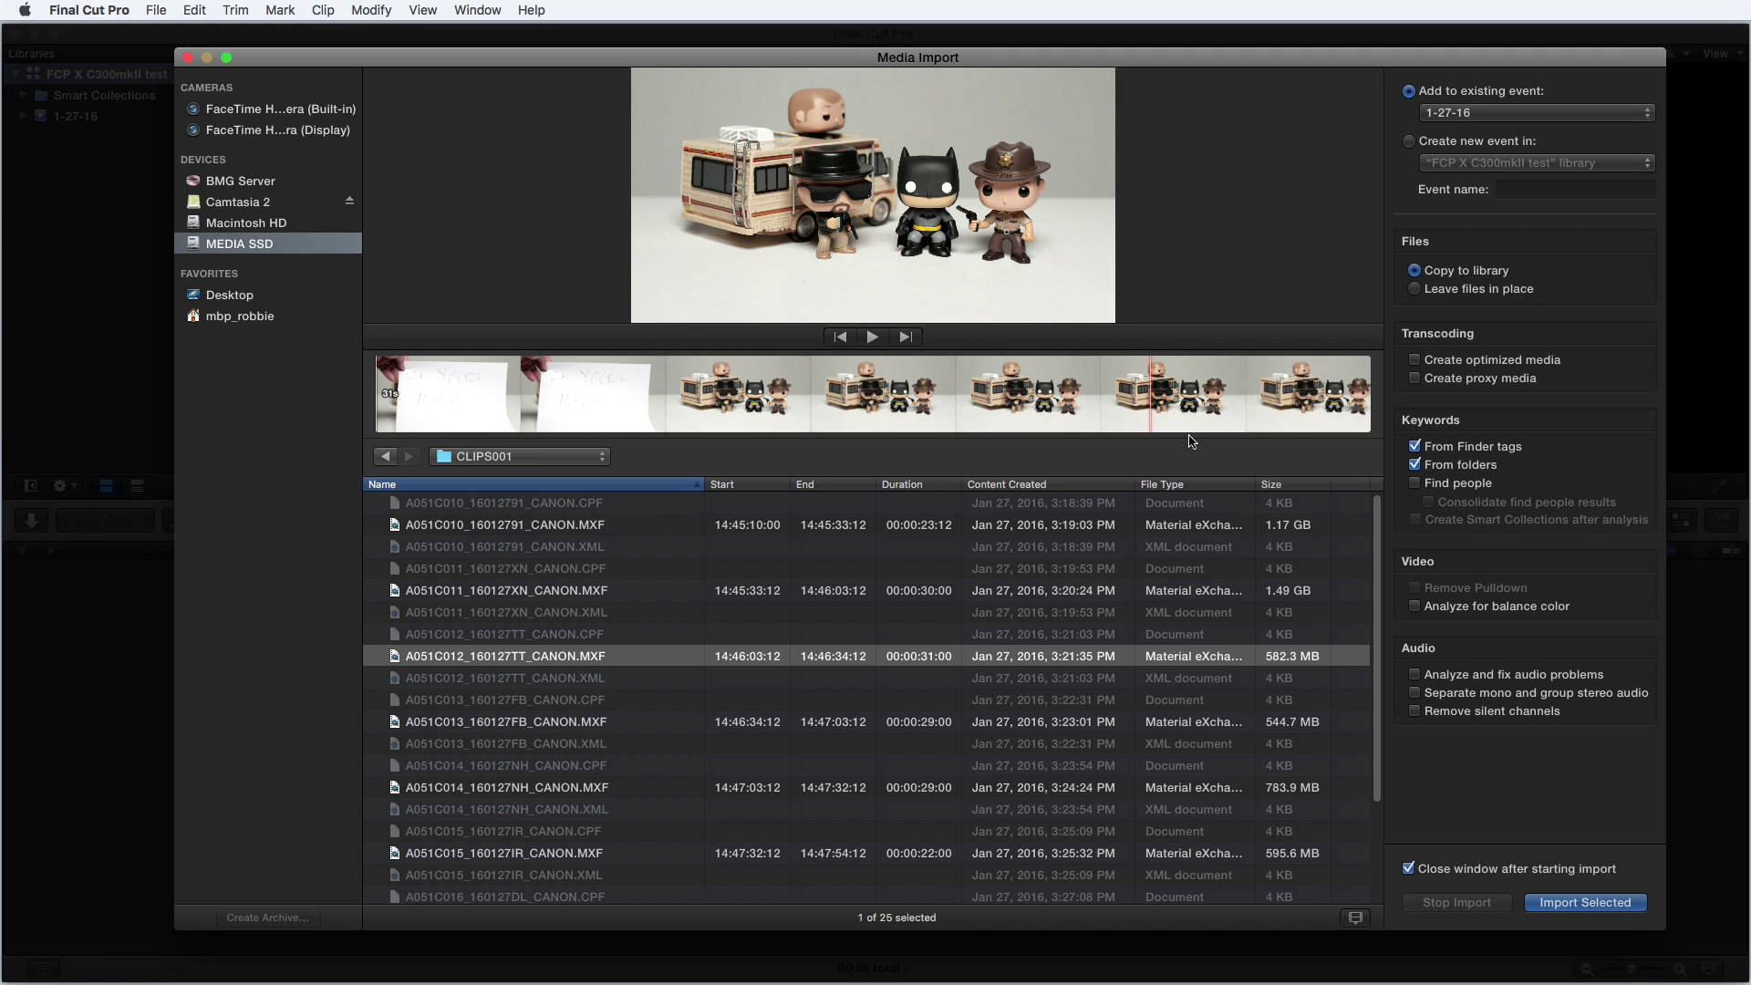
click(741, 729)
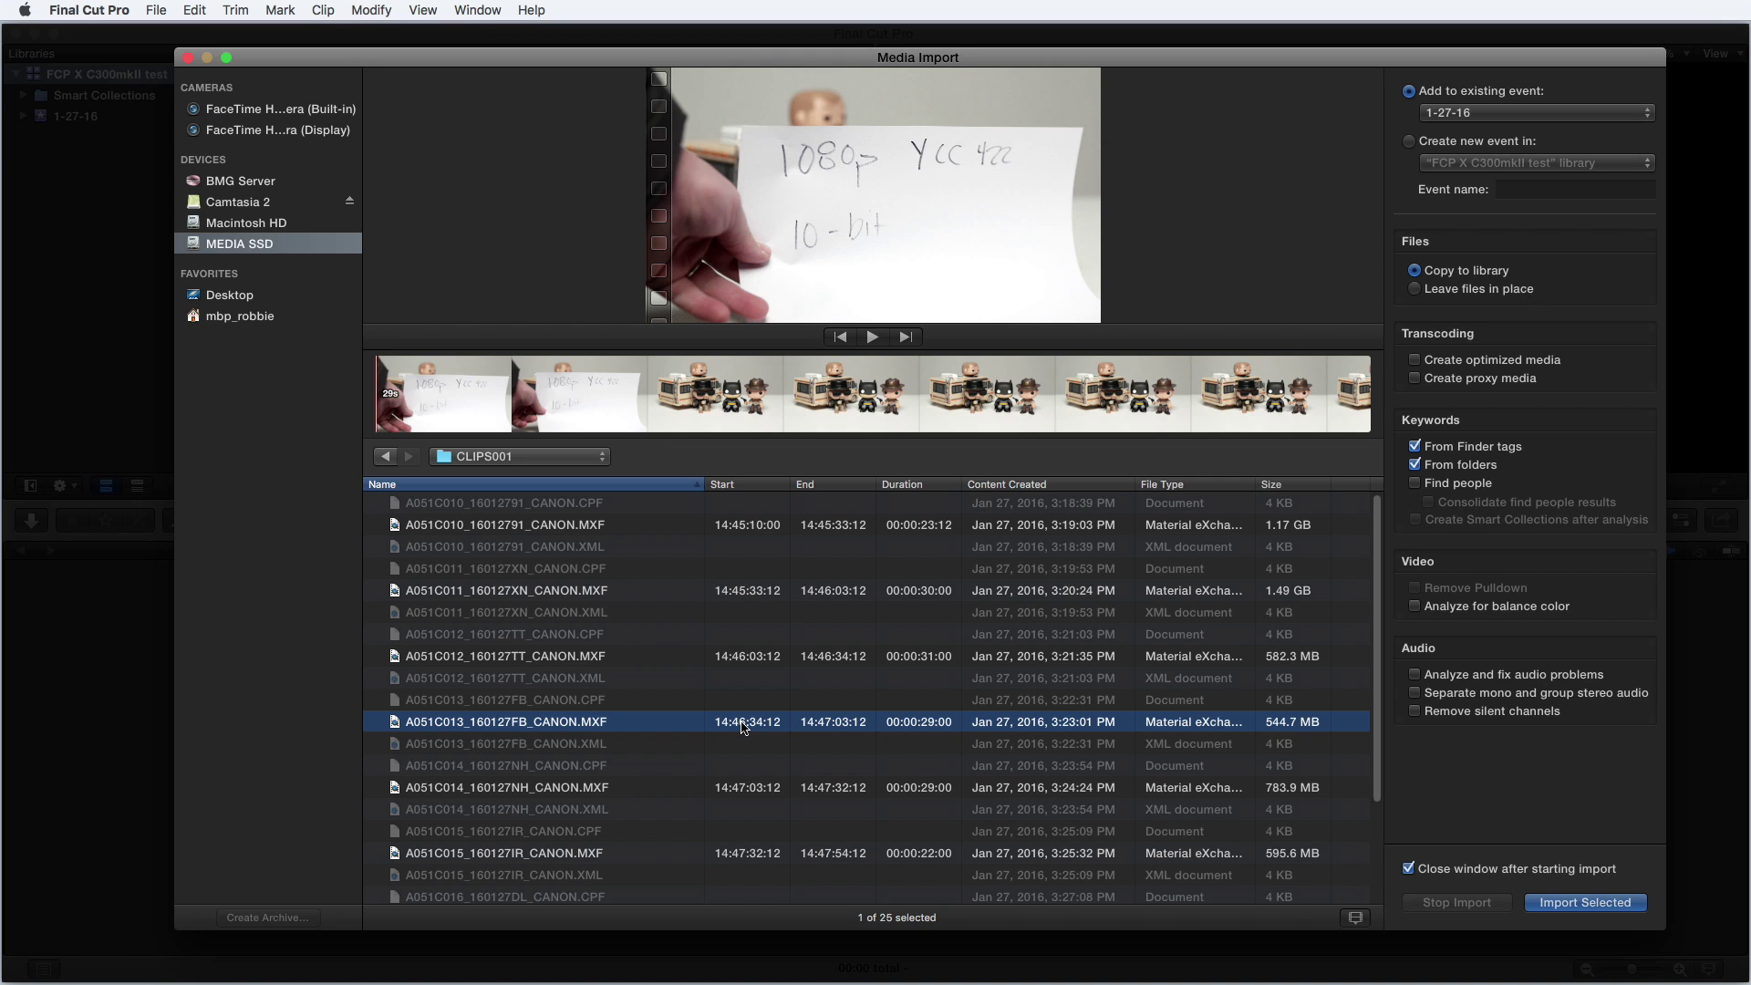
click(753, 397)
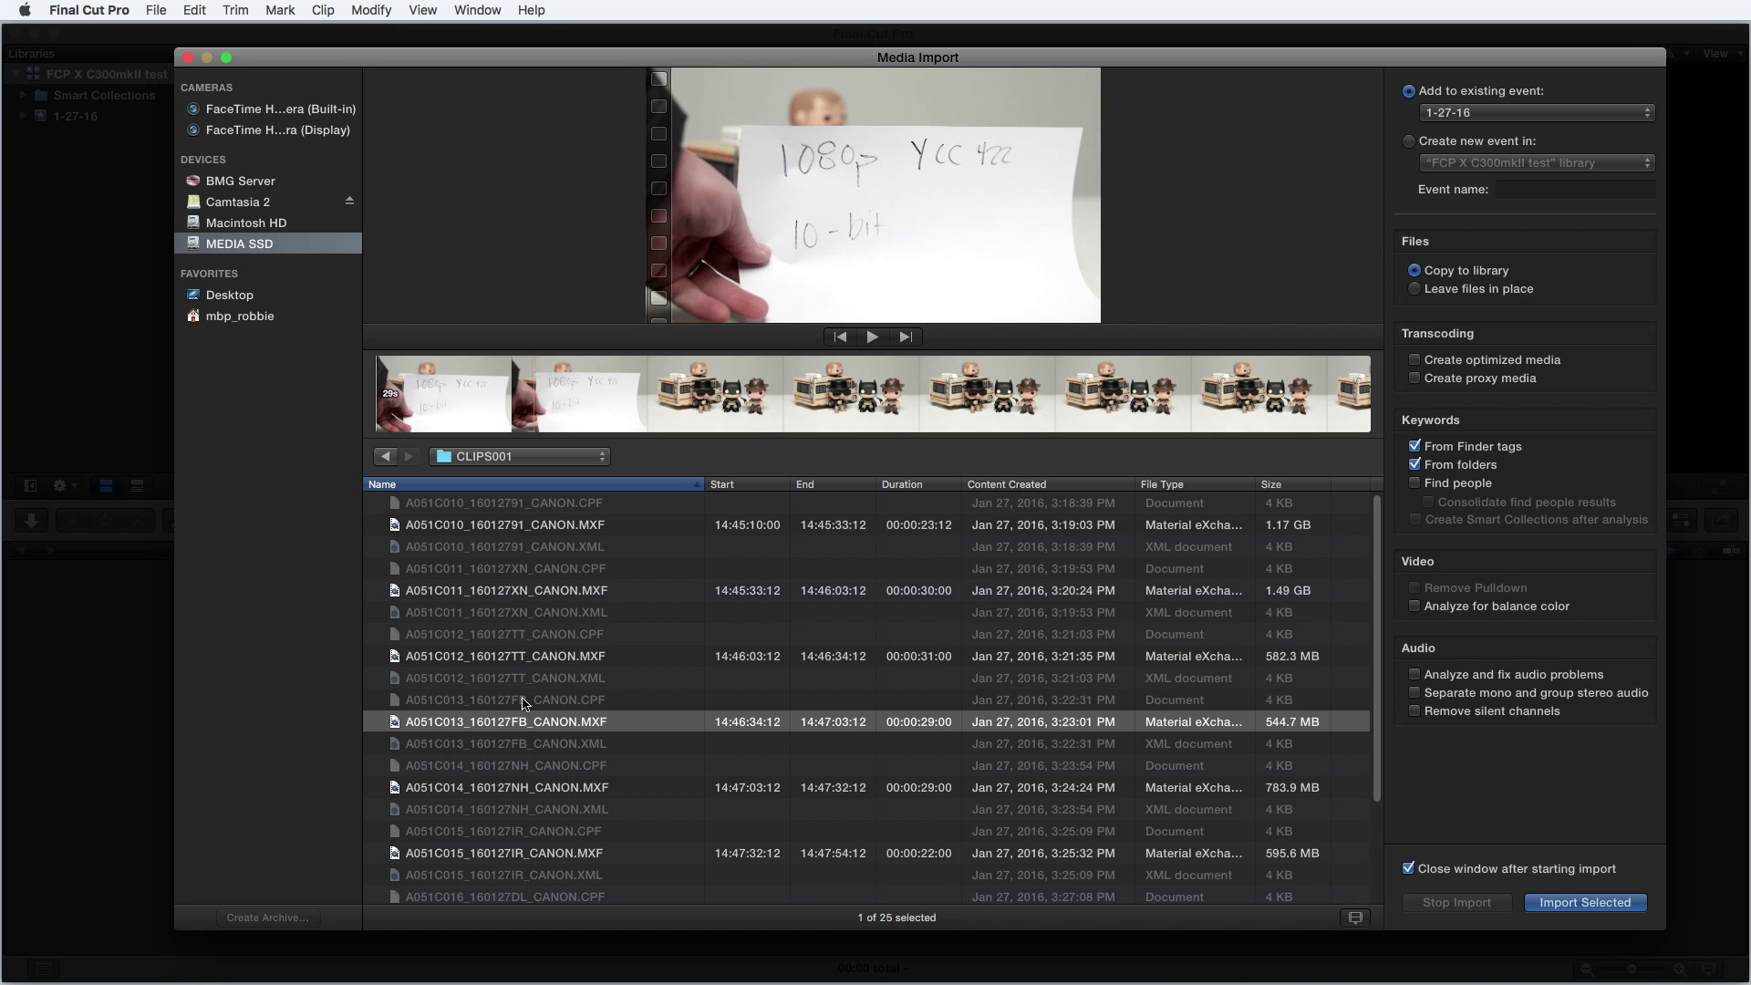
Preview audio-only clips A051C014, C015, C016 and C018, then reselect A051C011
click(550, 789)
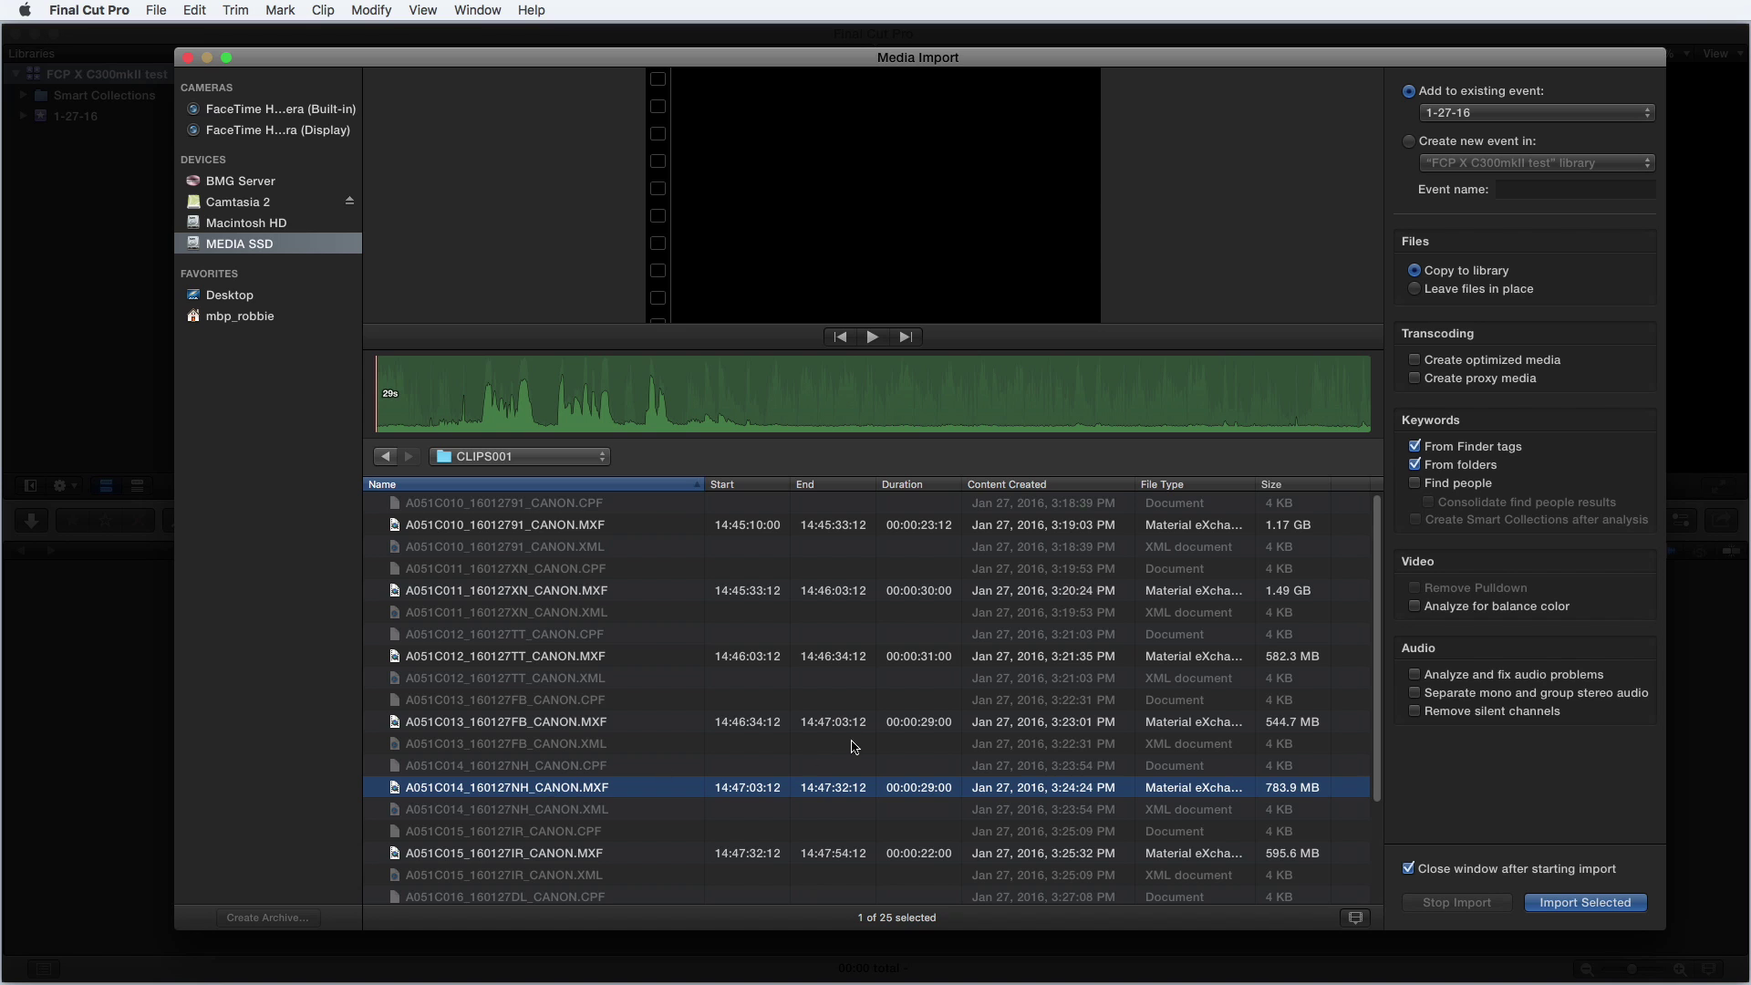
scroll(812, 746, down, 3)
scroll(812, 748, down, 4)
scroll(814, 747, down, 1)
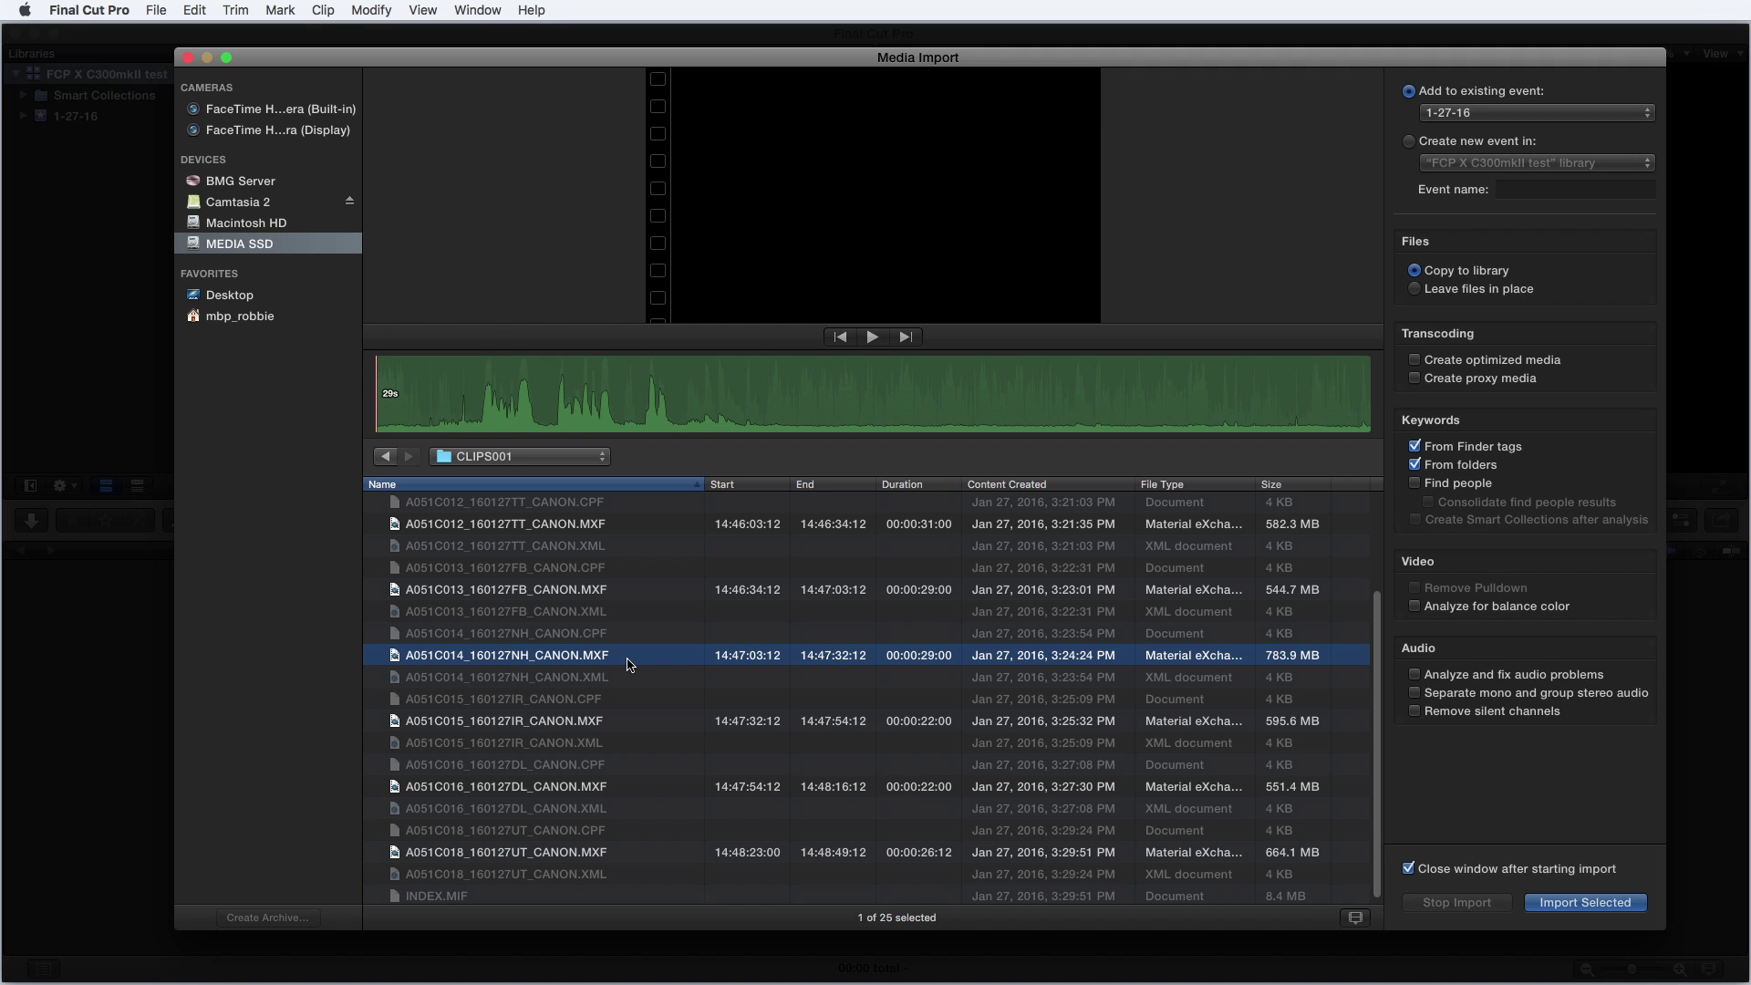
click(524, 394)
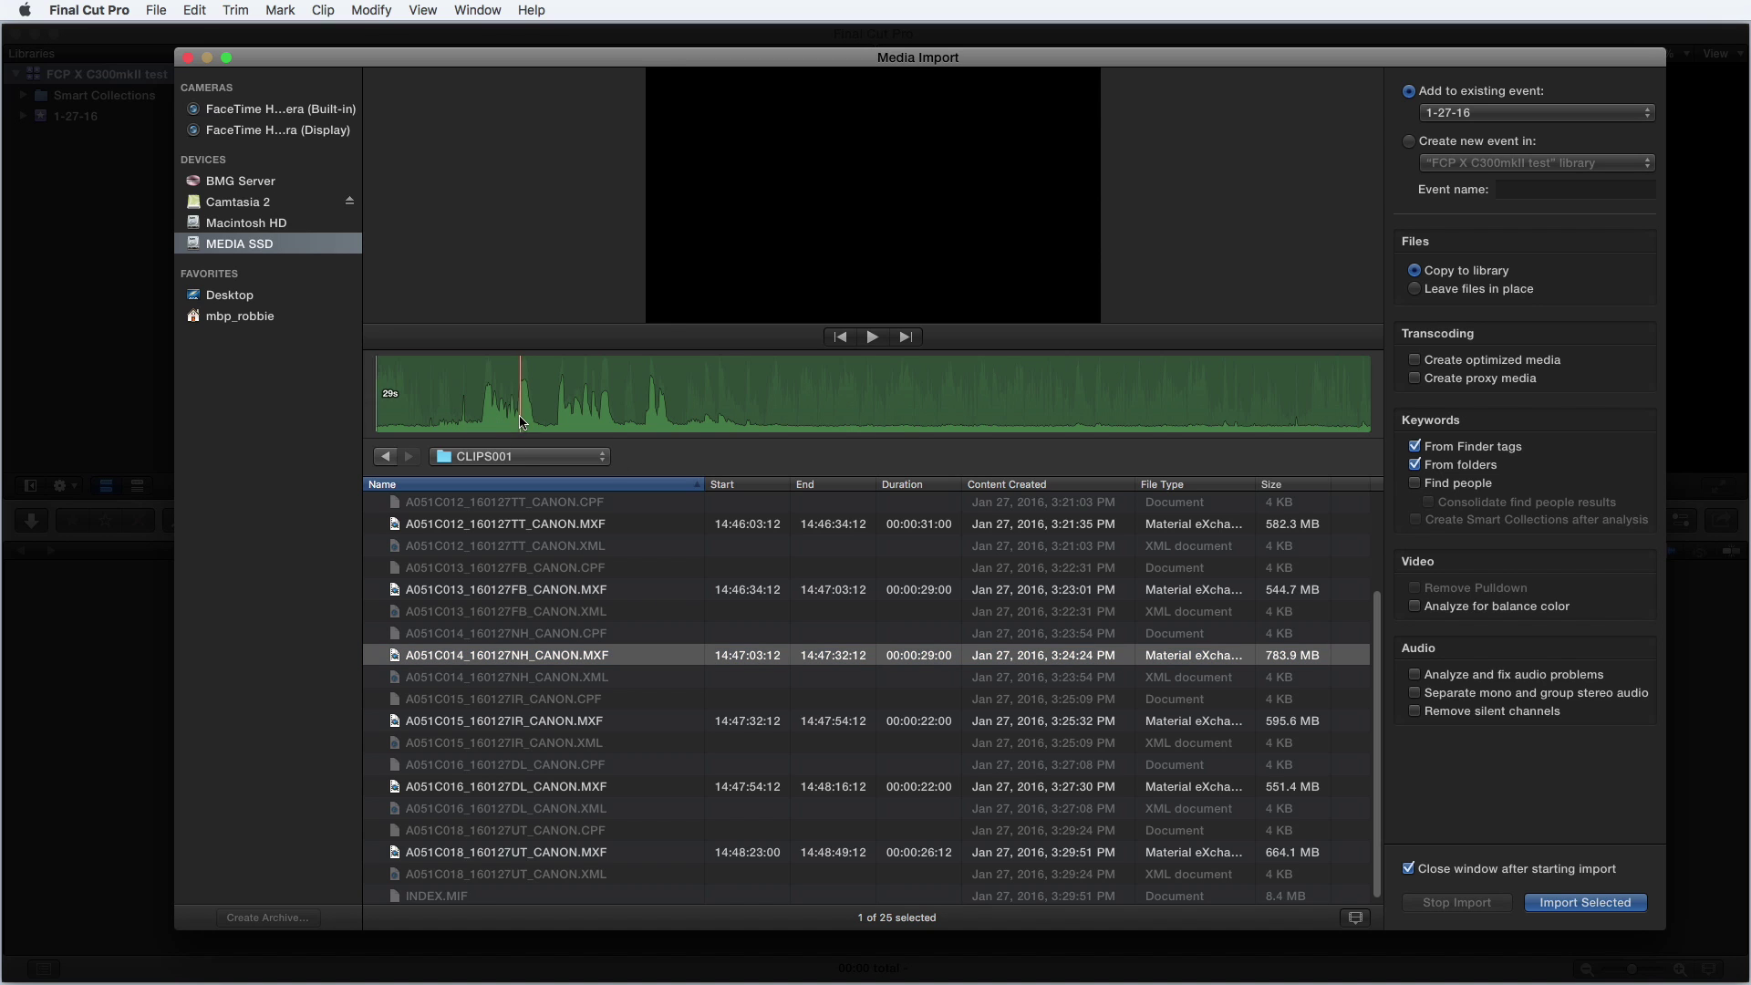
click(567, 723)
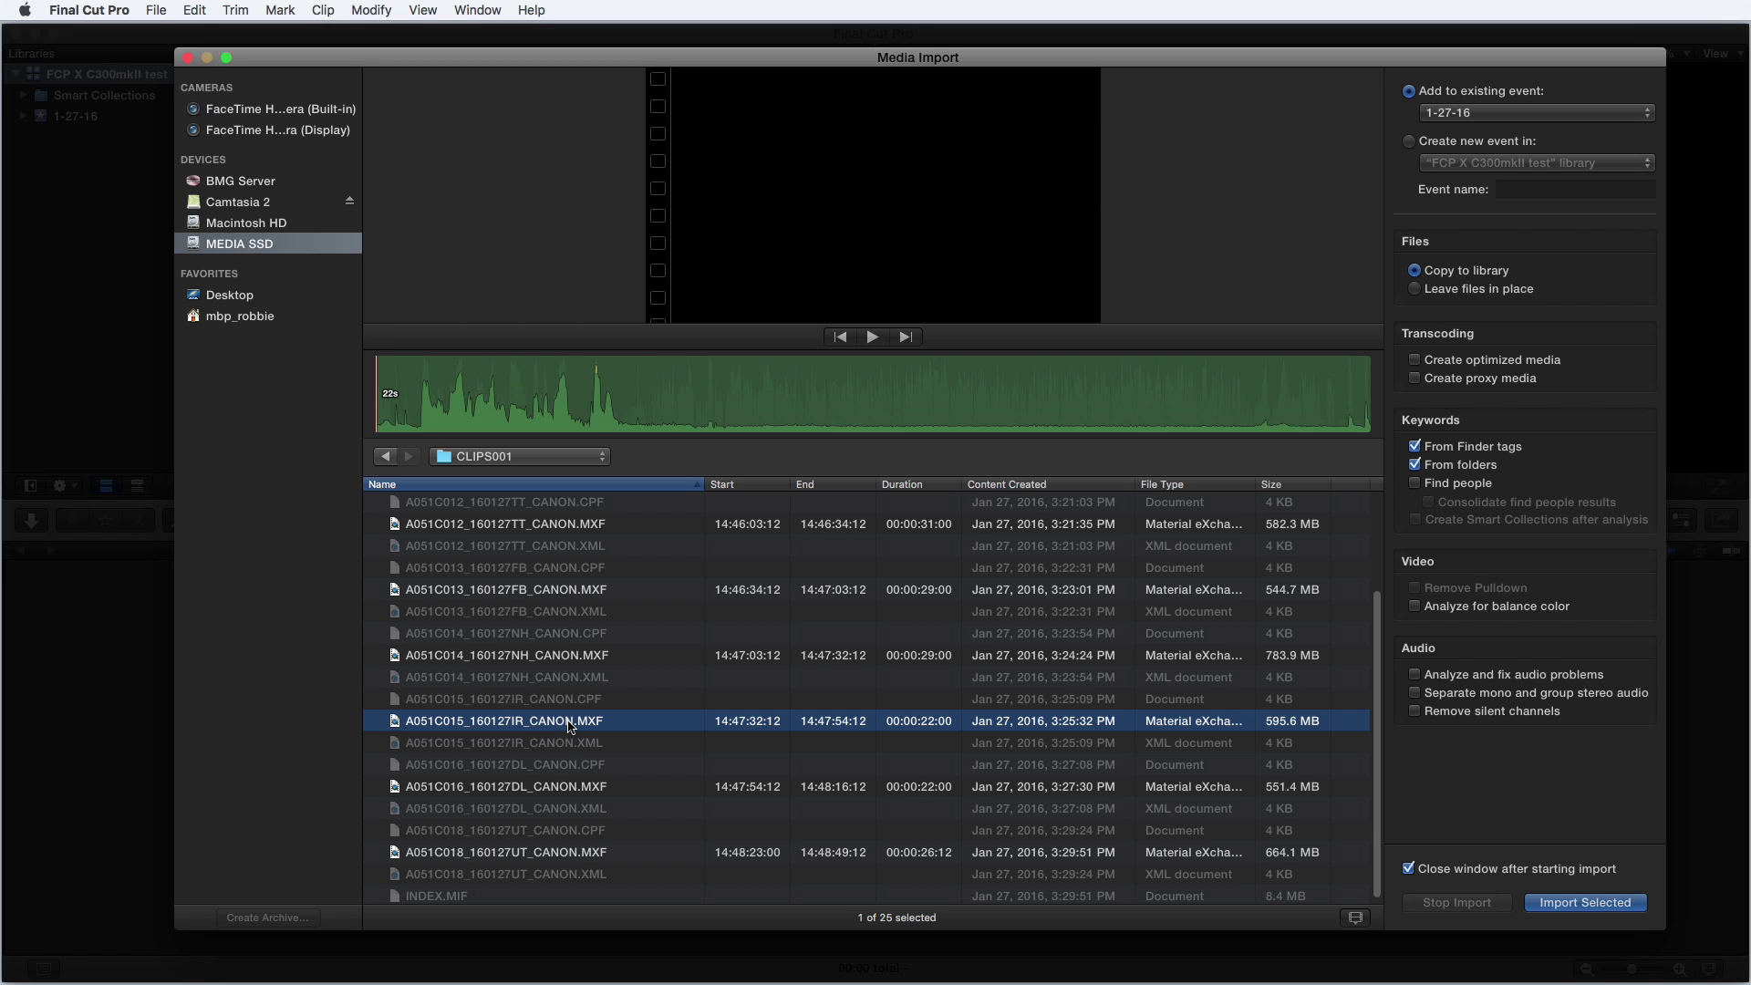
click(567, 793)
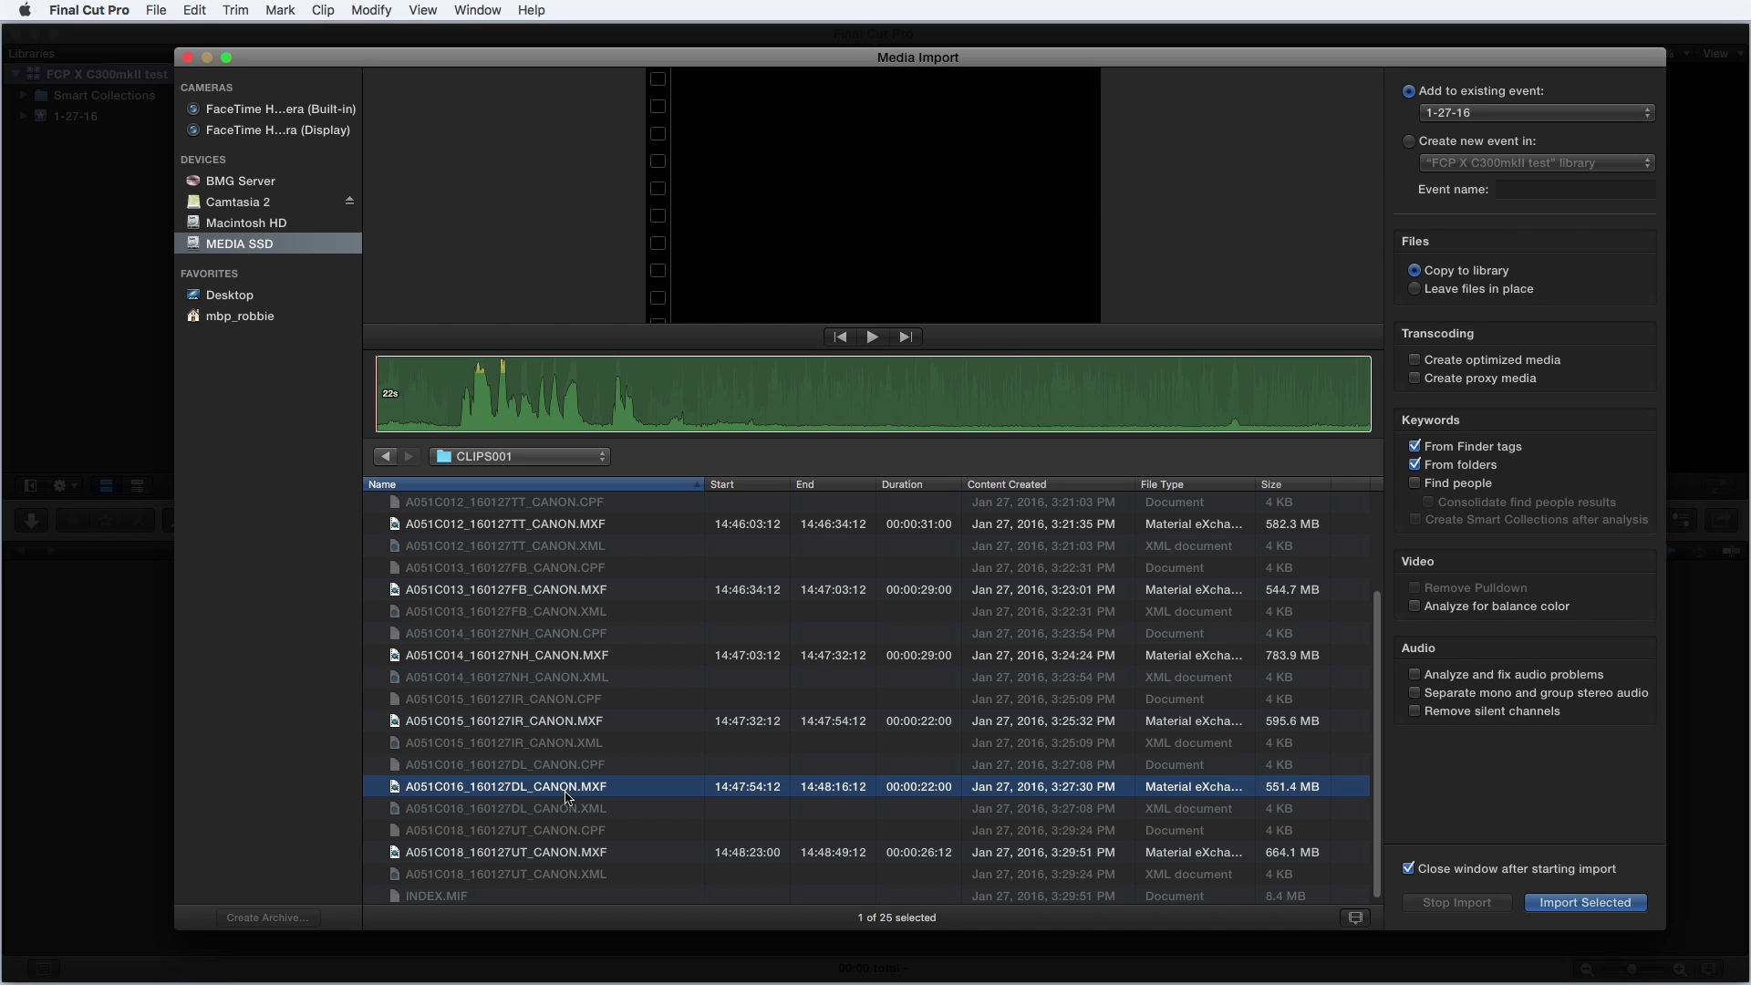
click(575, 853)
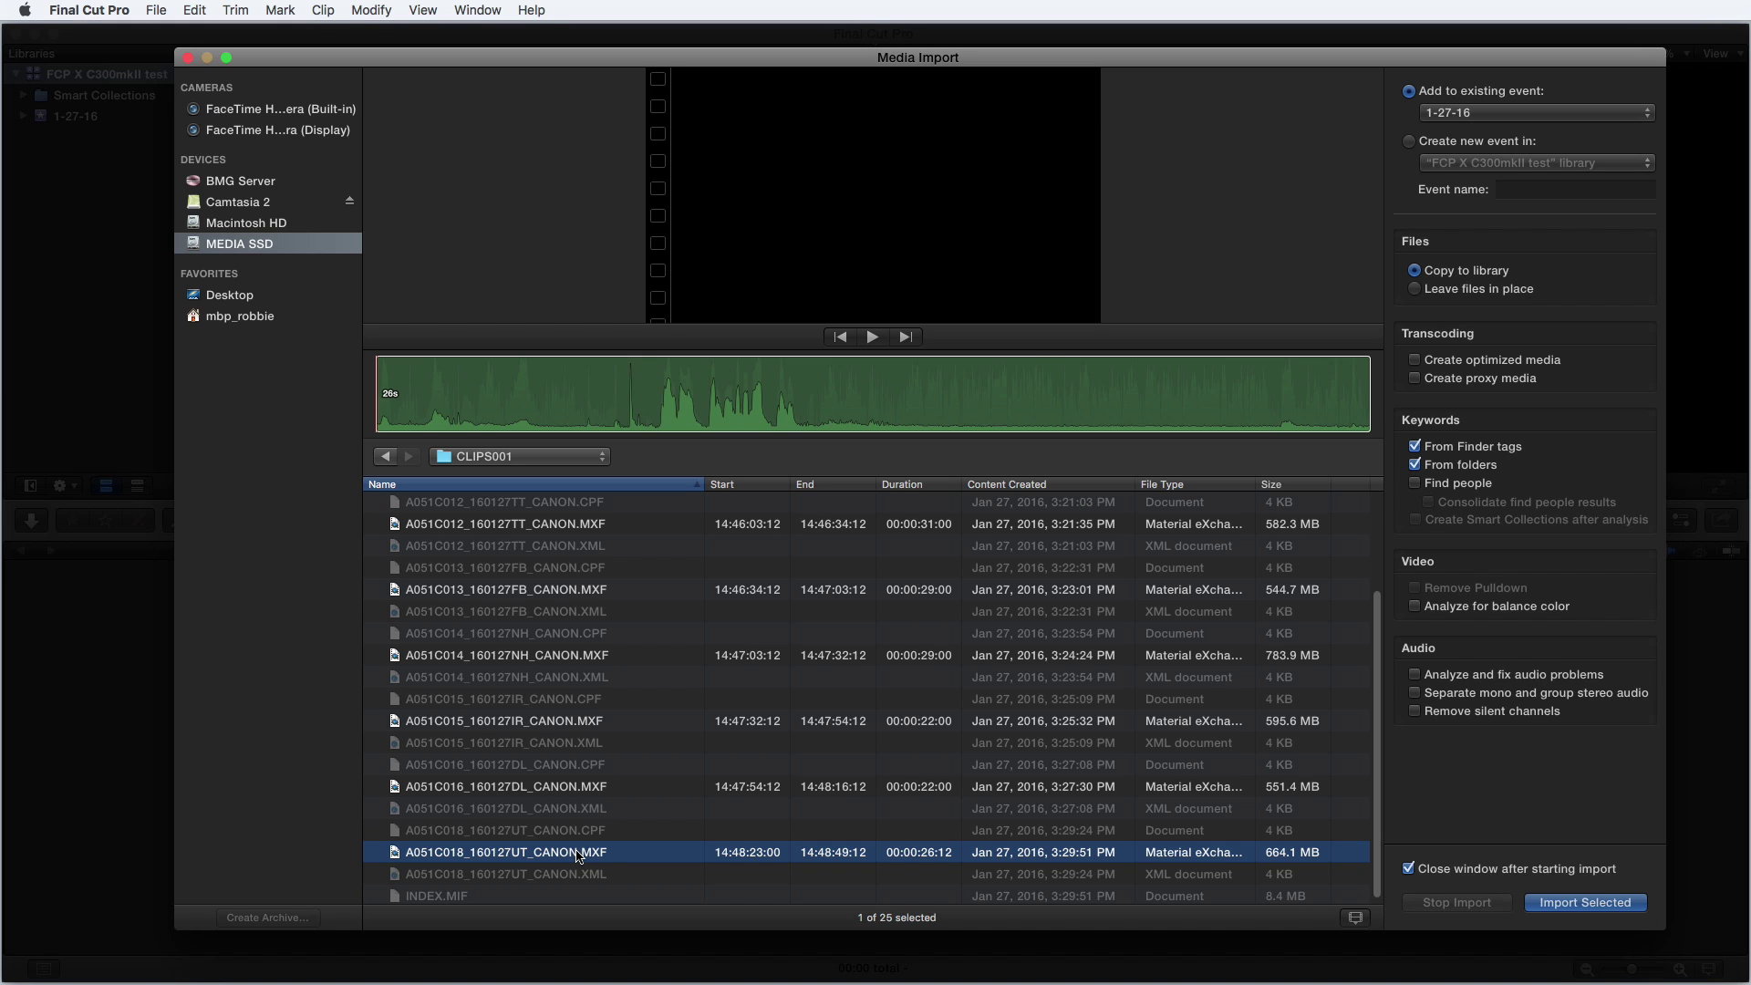
scroll(607, 684, up, 5)
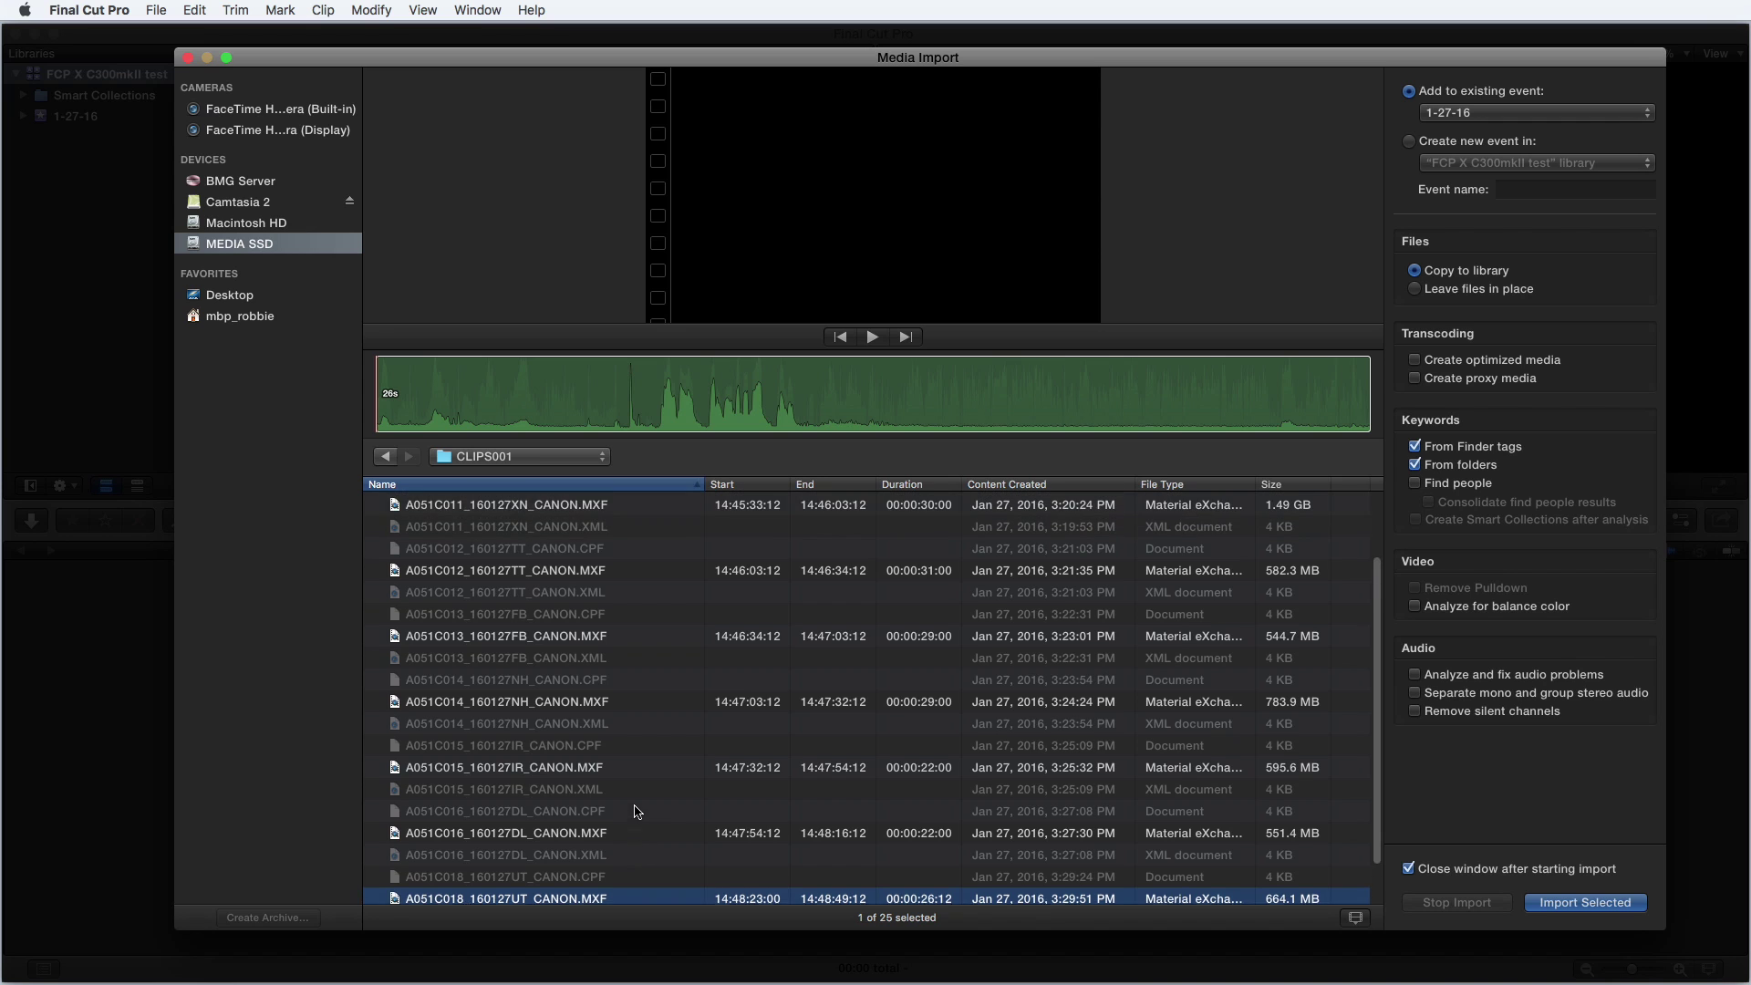
scroll(607, 643, up, 3)
click(587, 568)
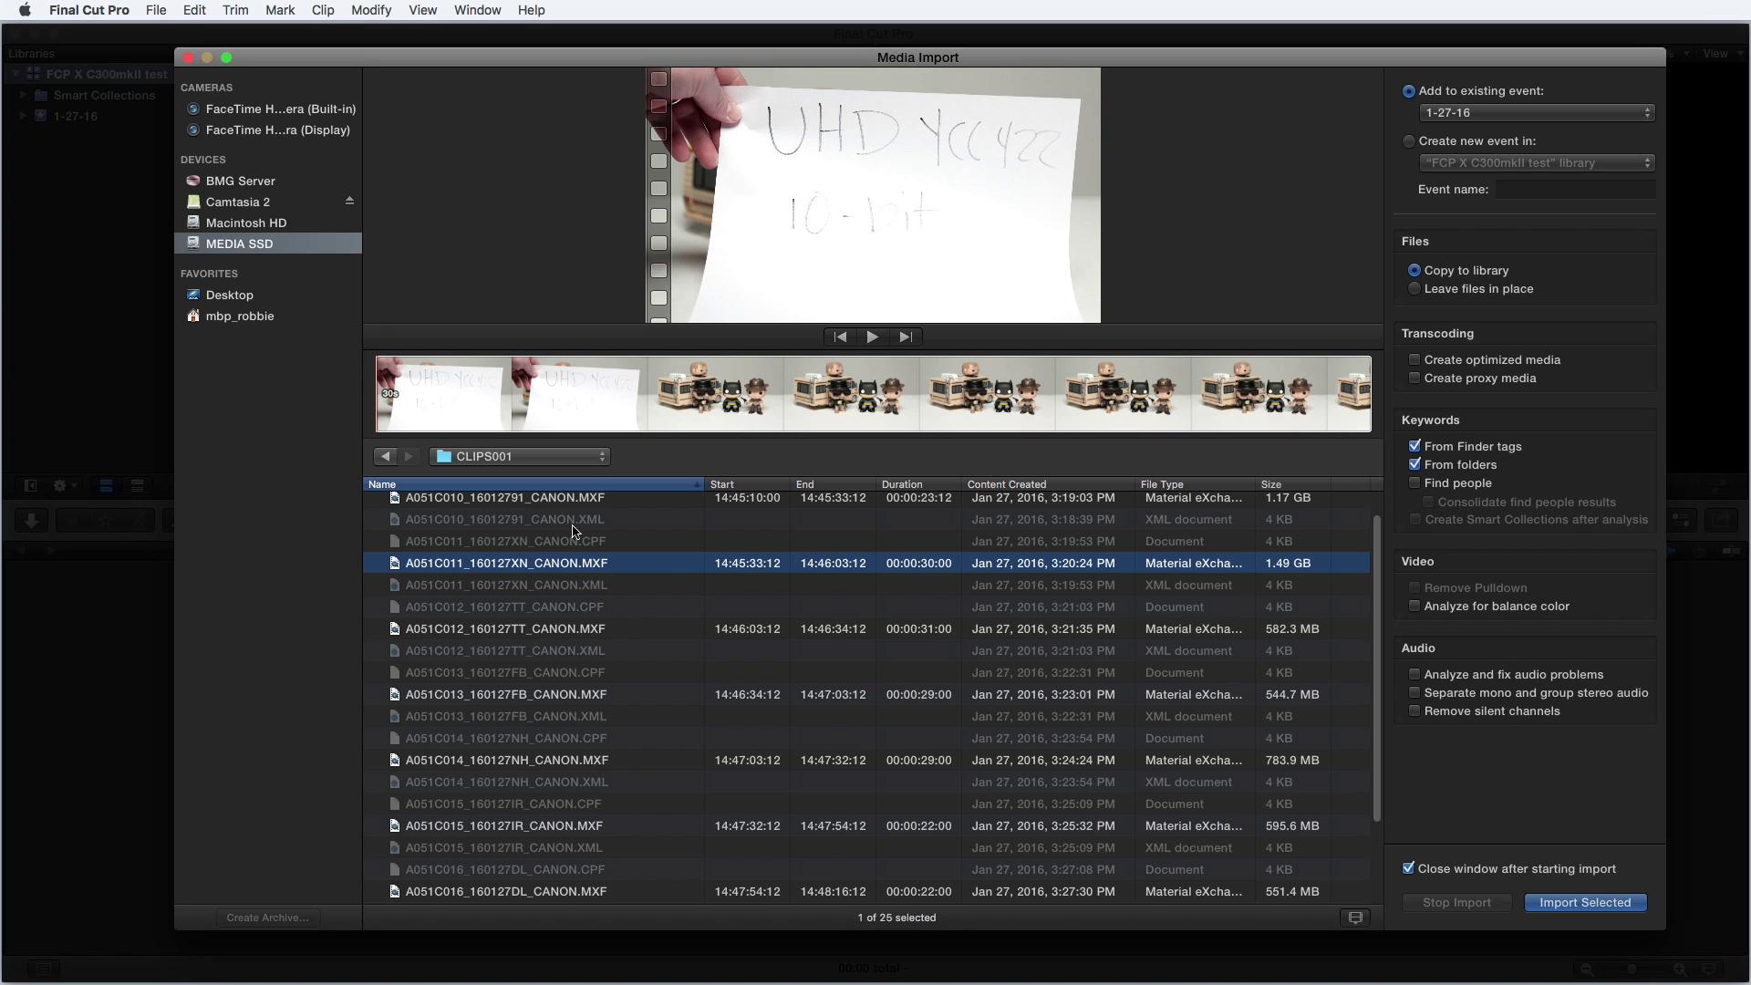
Cycle through clips A051C010, A051C012 and A051C013, then return to A051C010
click(596, 503)
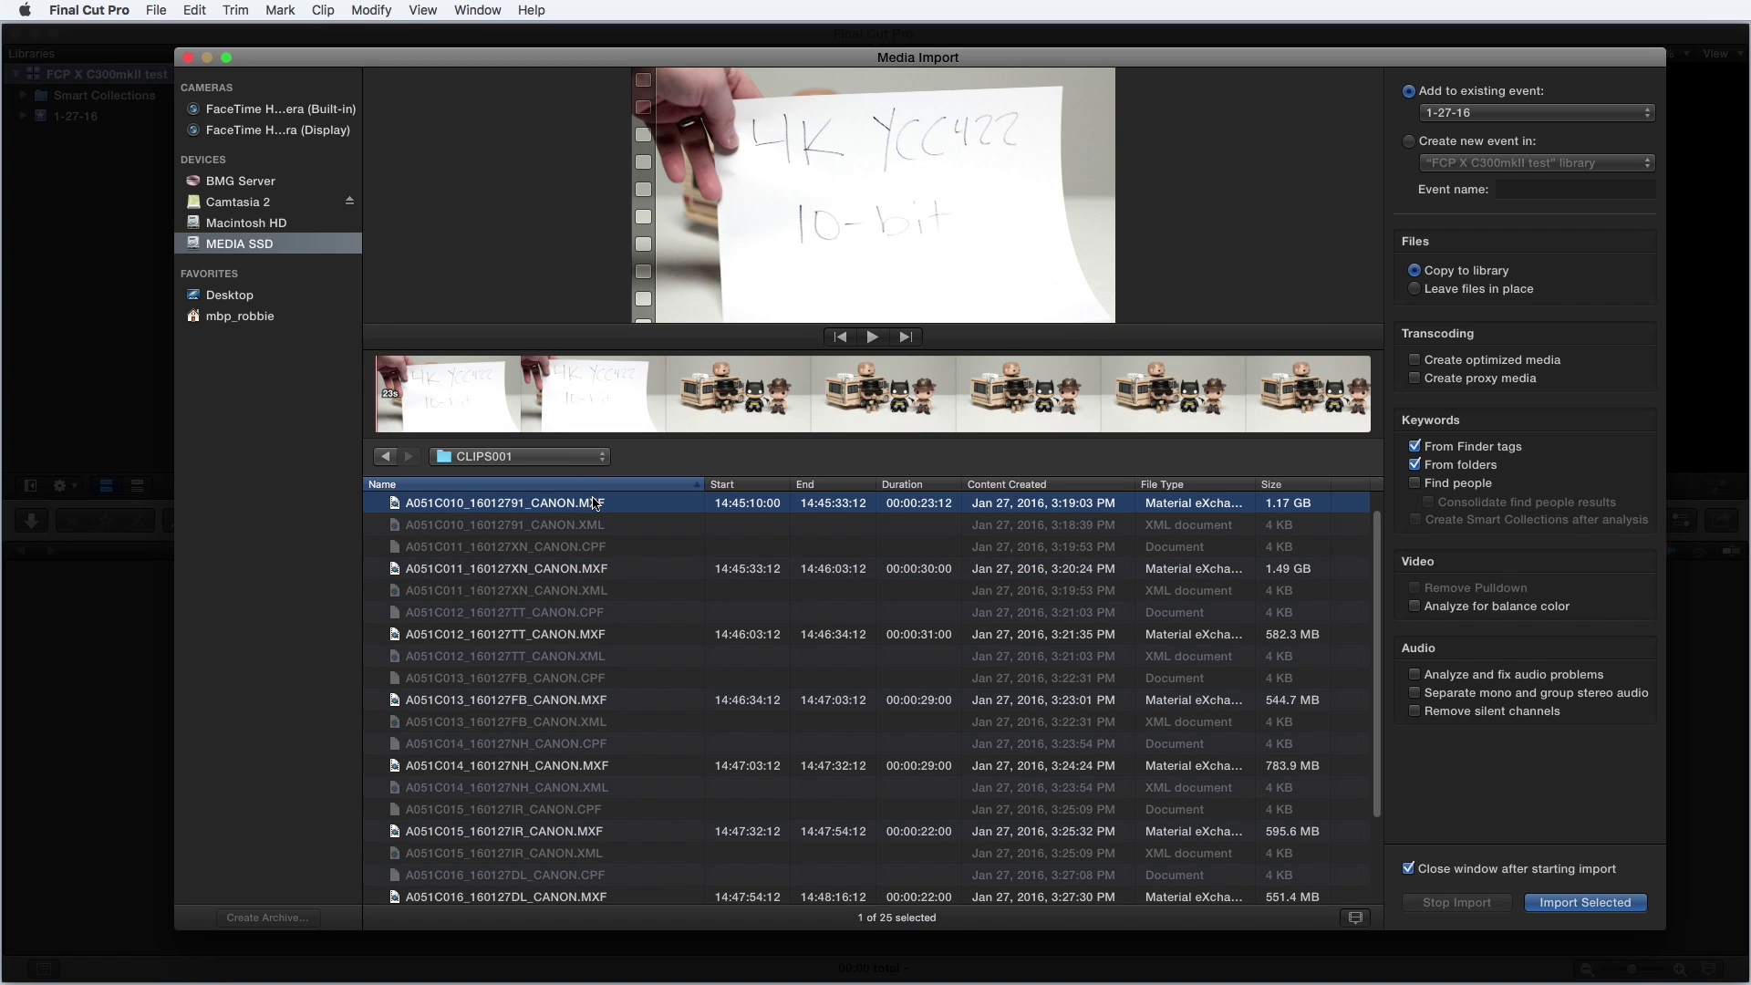
click(588, 569)
click(591, 636)
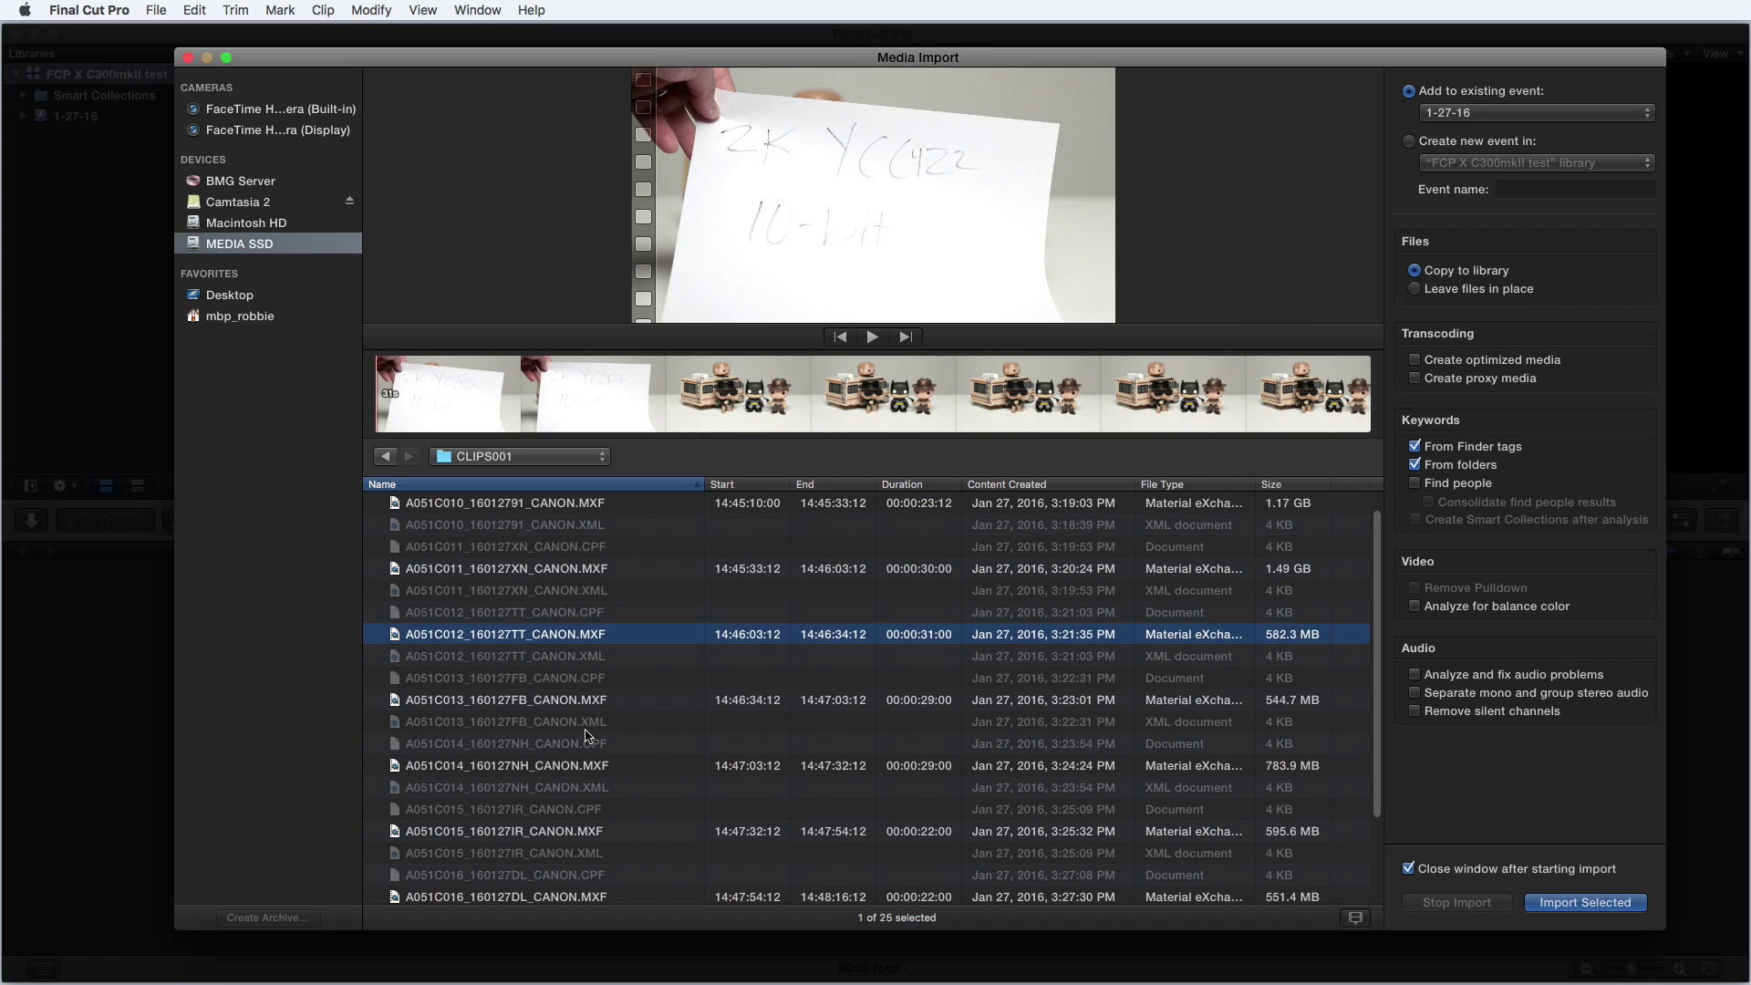
click(591, 701)
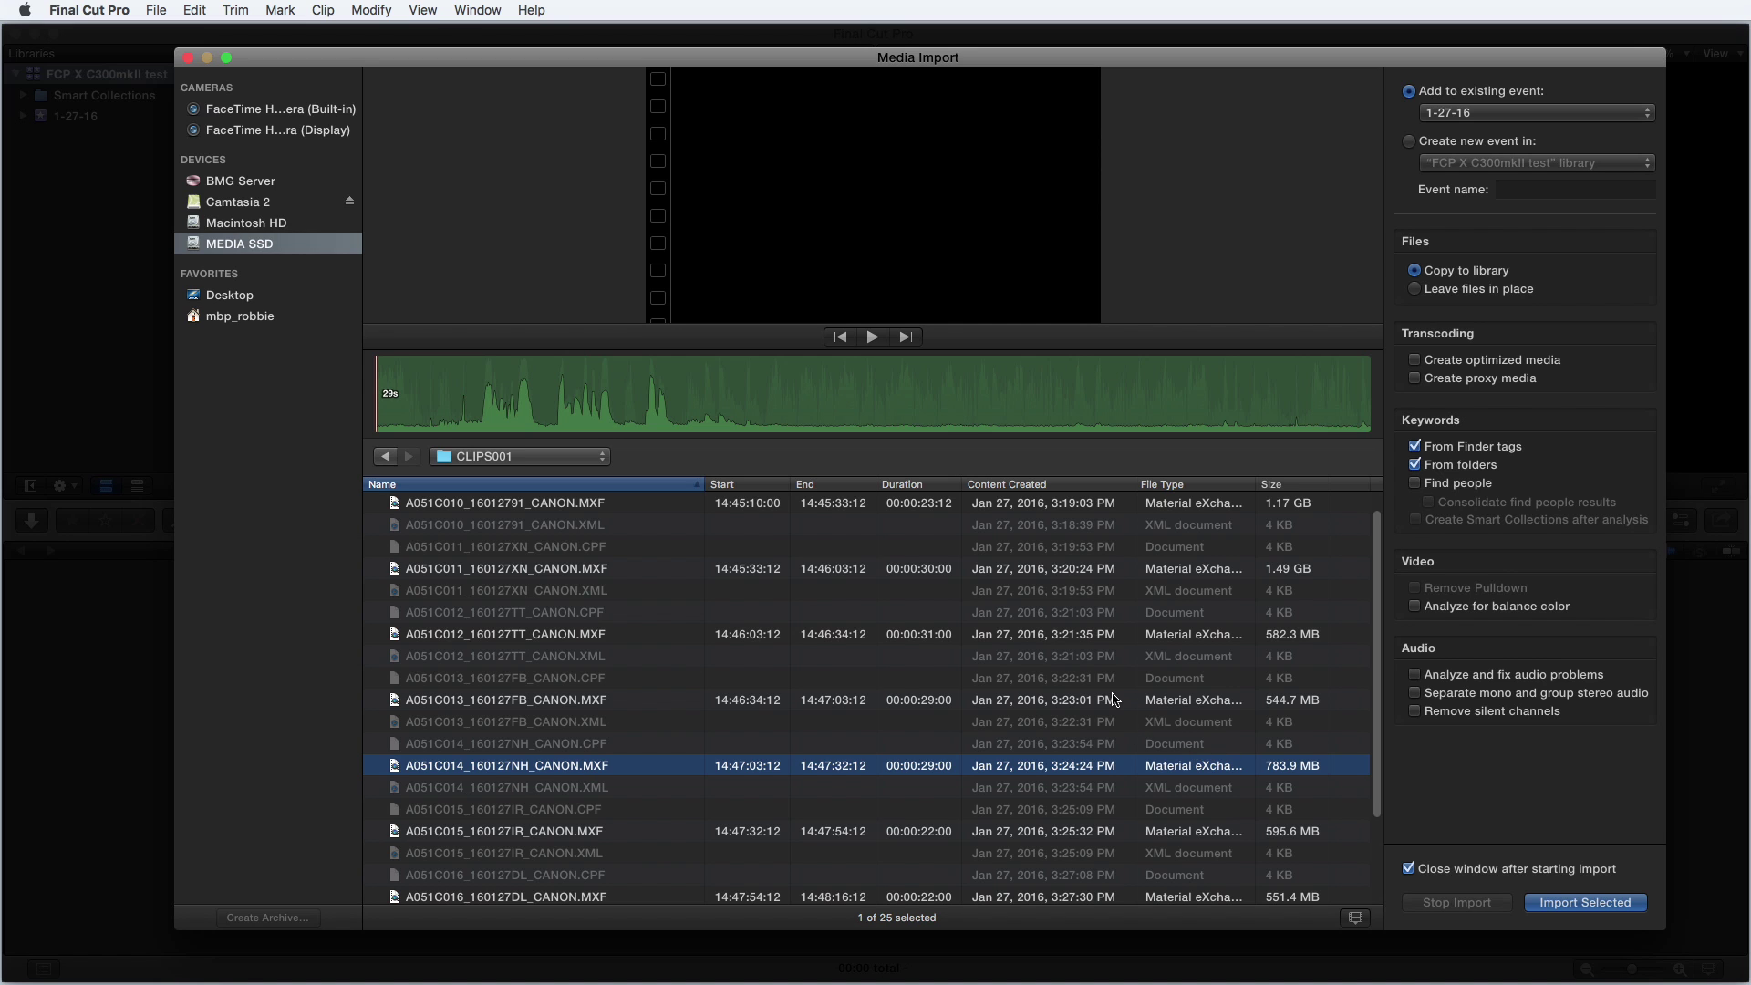
click(615, 507)
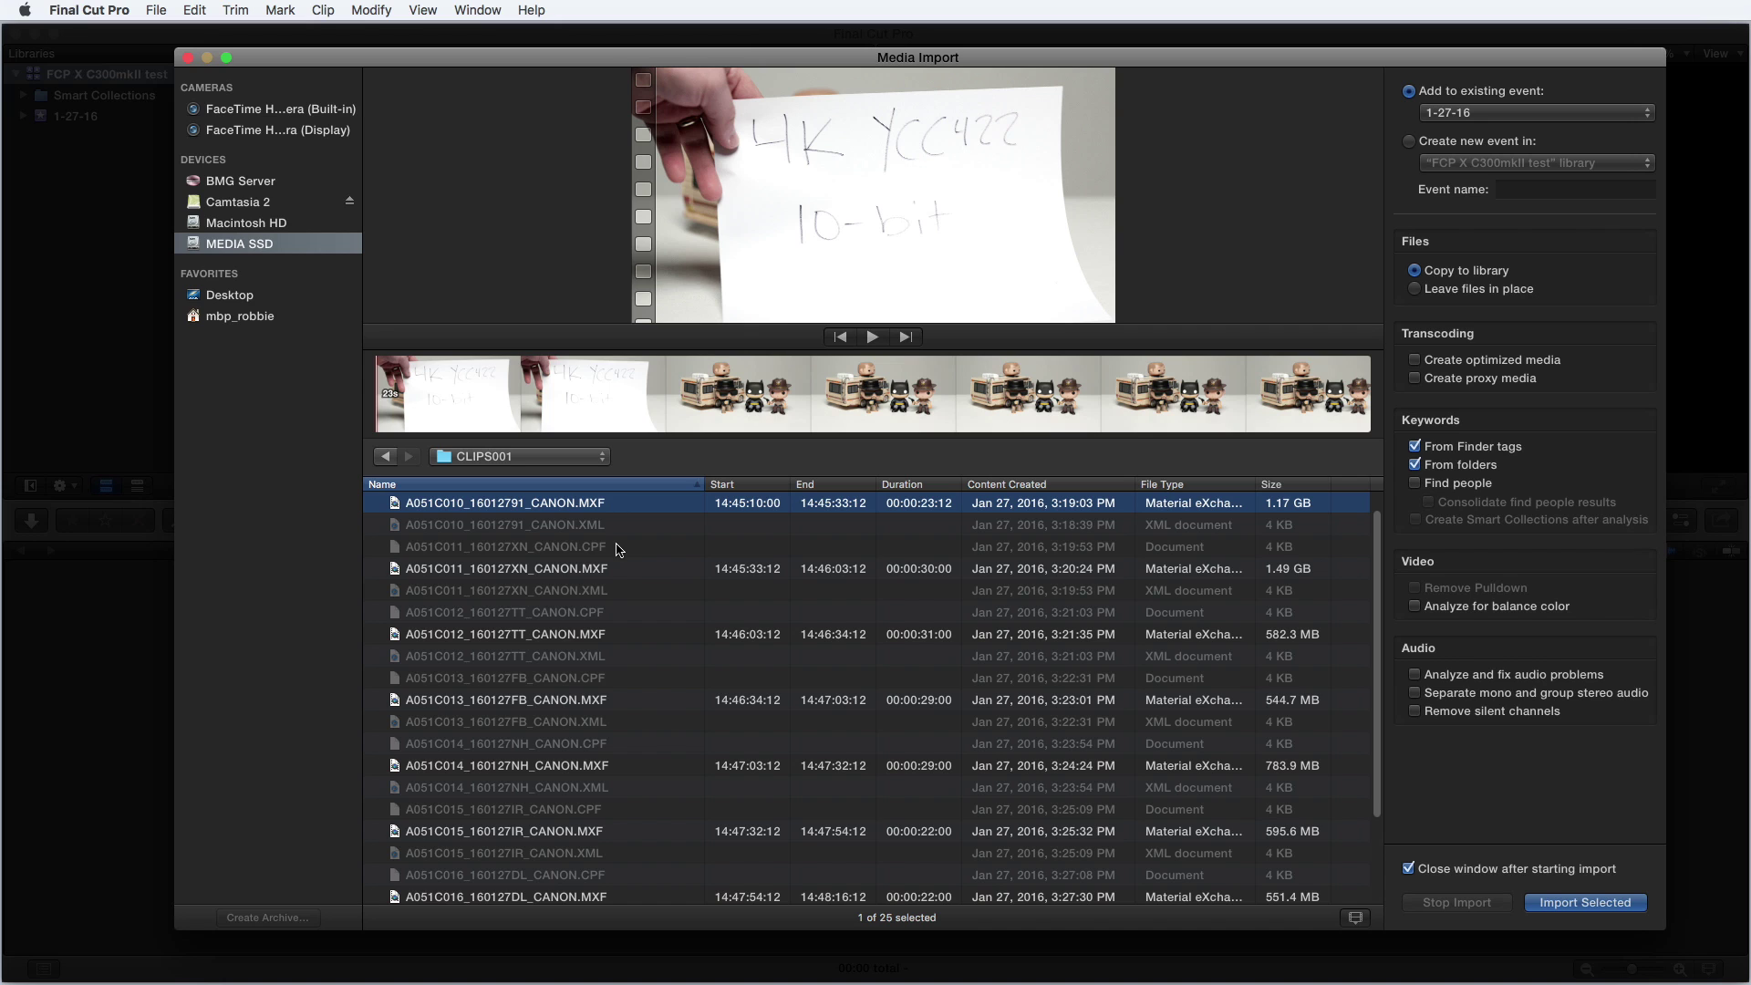